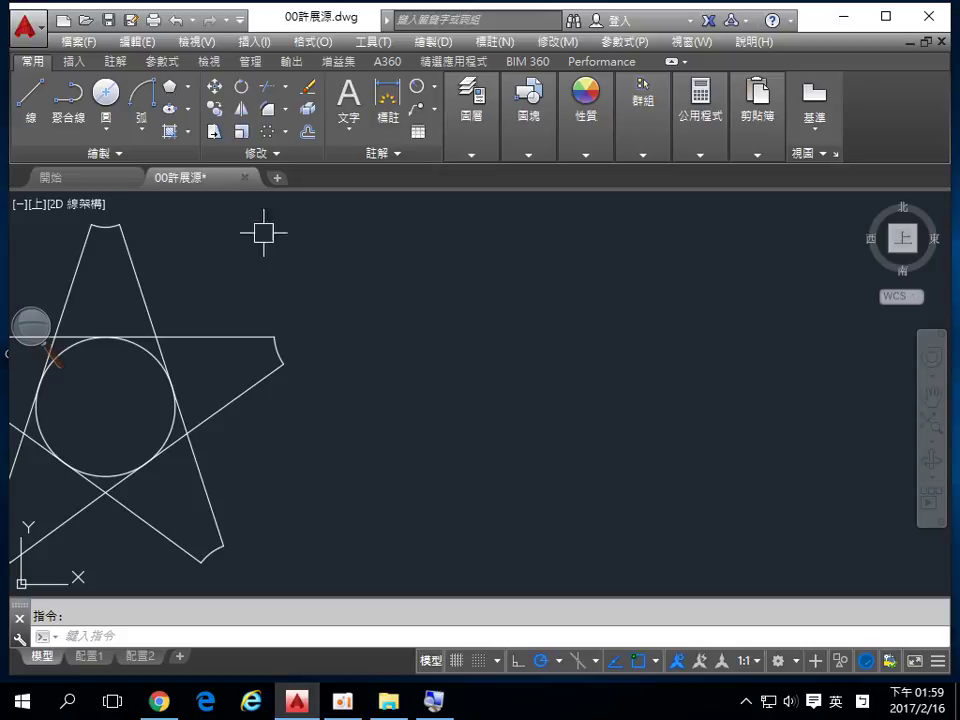
{"action": "left_click", "coordinate": [106, 127]}
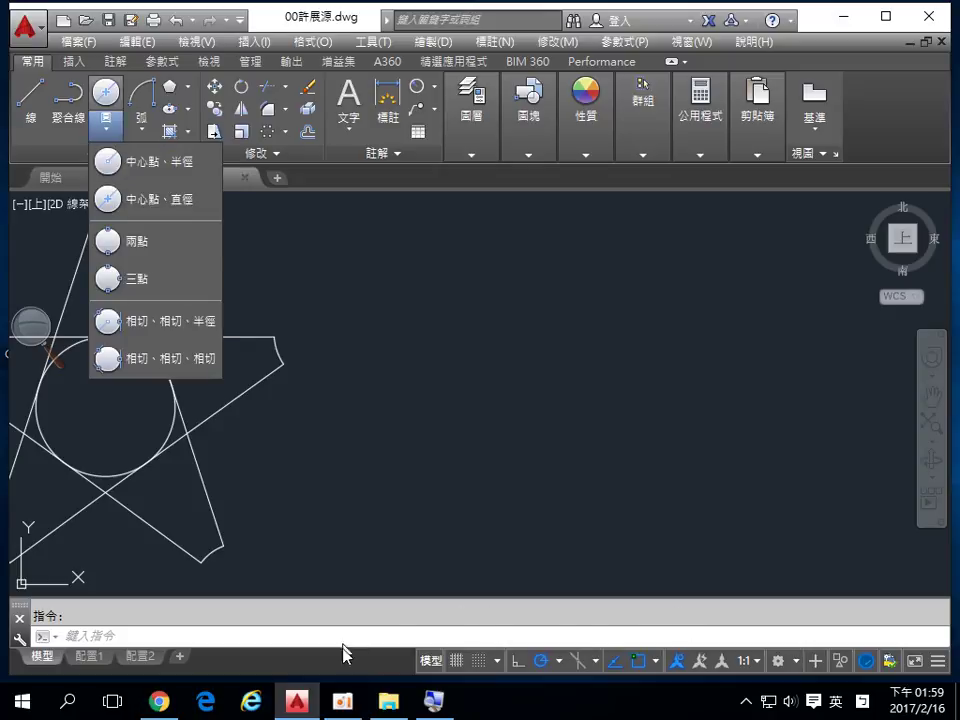
{"action": "left_click", "coordinate": [343, 703]}
{"action": "left_click", "coordinate": [640, 95]}
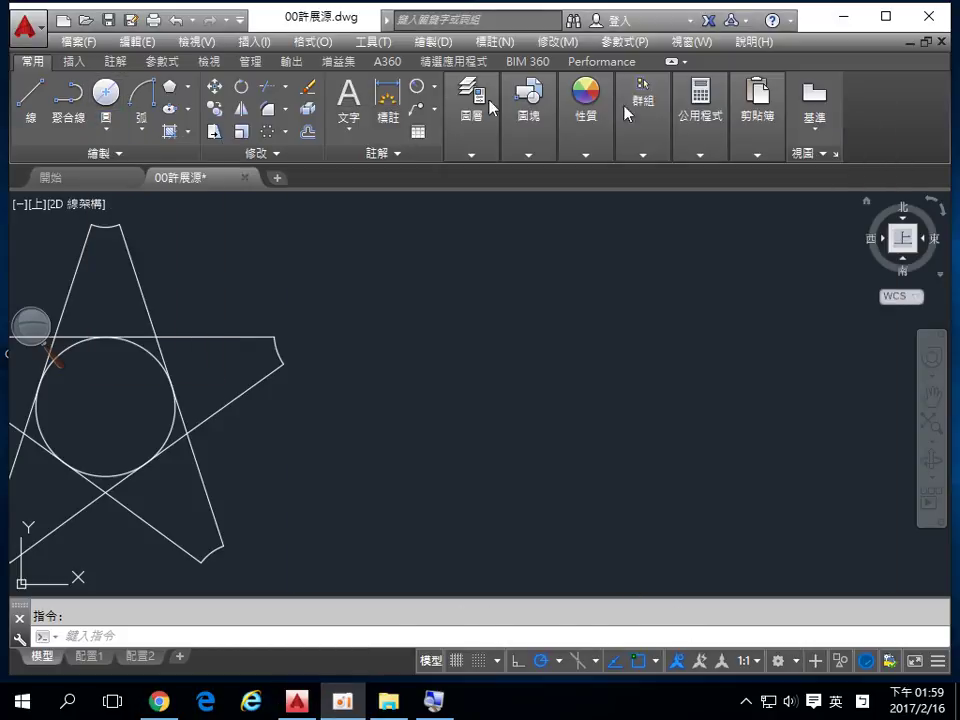
Draw a circle with a diameter of 200 in the empty area to the right of the star drawing.
{"action": "left_click", "coordinate": [106, 127]}
{"action": "left_click", "coordinate": [180, 205]}
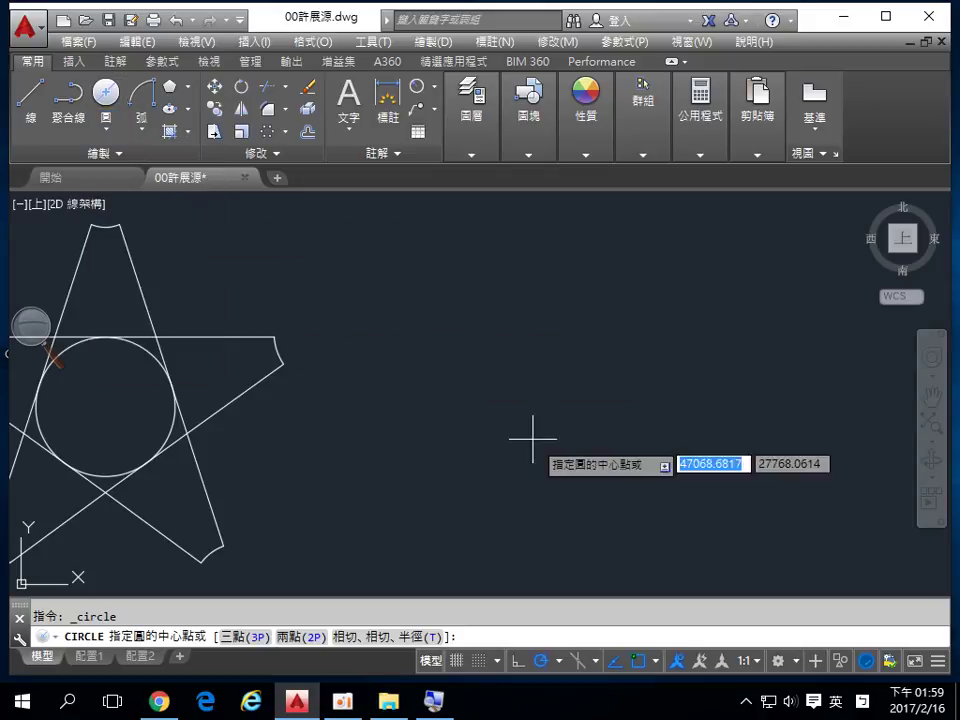
{"action": "middle_click_drag", "start_coordinate": [531, 437], "coordinate": [306, 460]}
{"action": "left_click", "coordinate": [346, 374]}
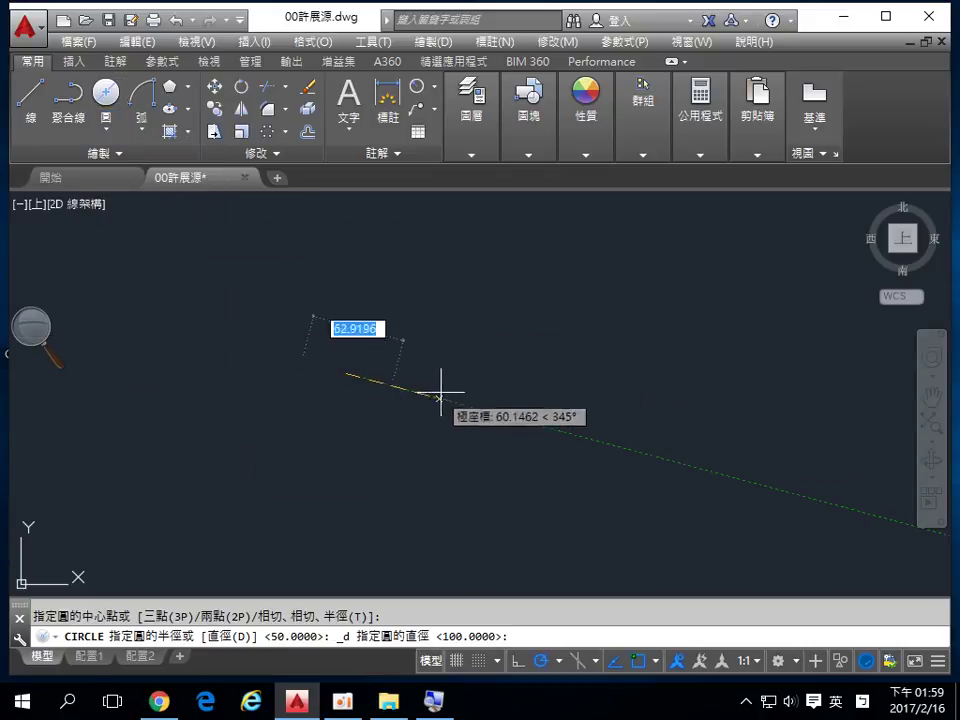
{"action": "type", "text": "200"}
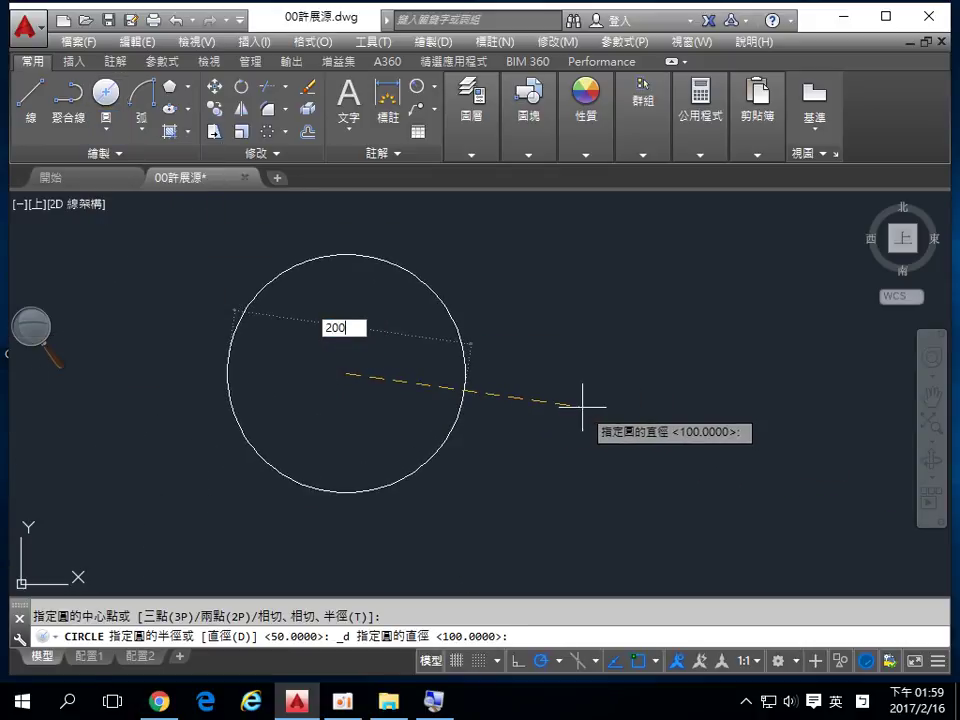
{"action": "key", "text": "Return"}
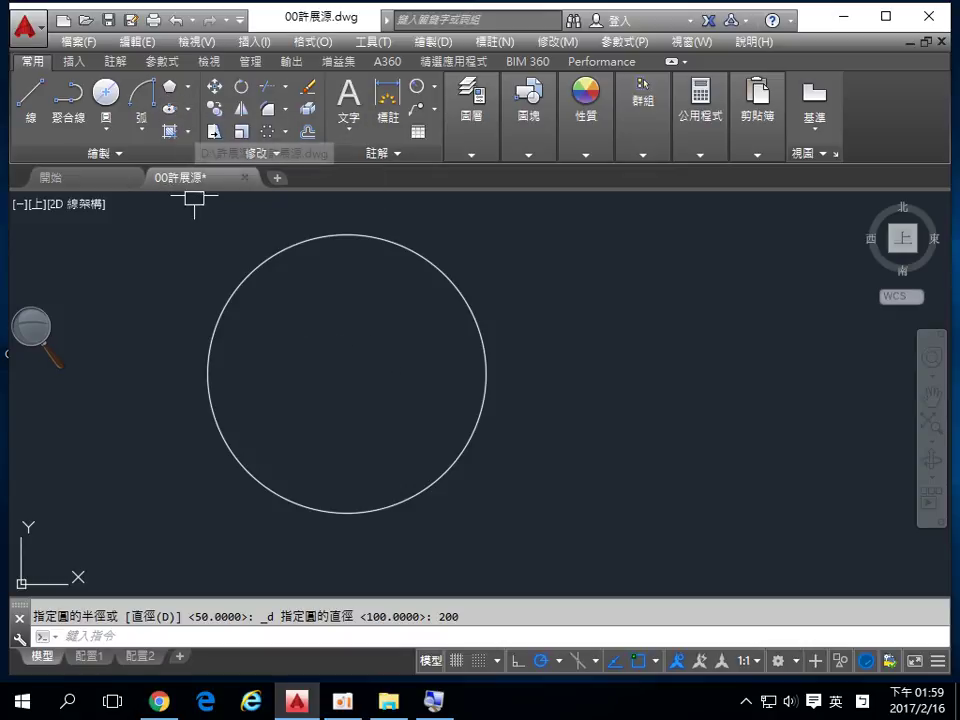
Draw a 6-sided polygon centred on the circle, circumscribed about it (外切於圓), with its radius reaching the circle's top quadrant.
{"action": "type", "text": "POL"}
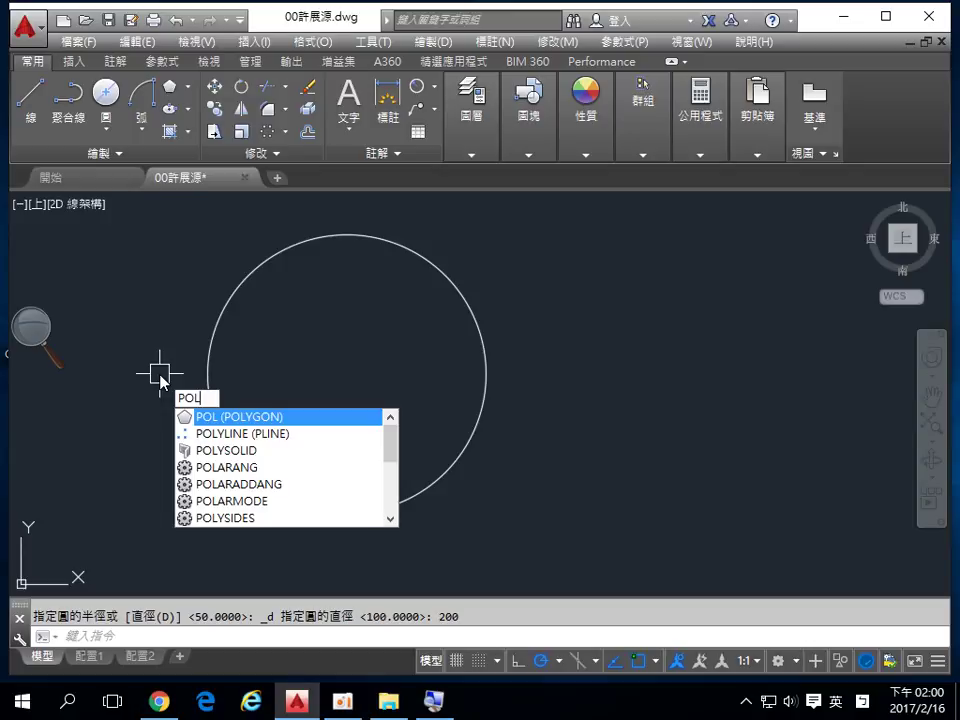
{"action": "key", "text": "Return"}
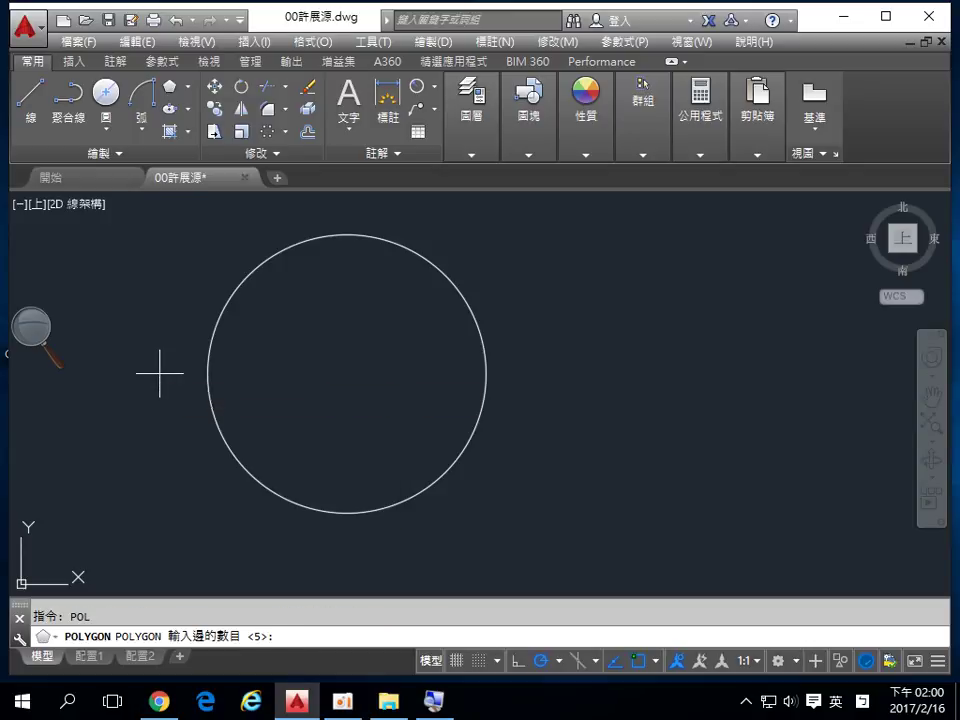
{"action": "type", "text": "6"}
{"action": "key", "text": "Return"}
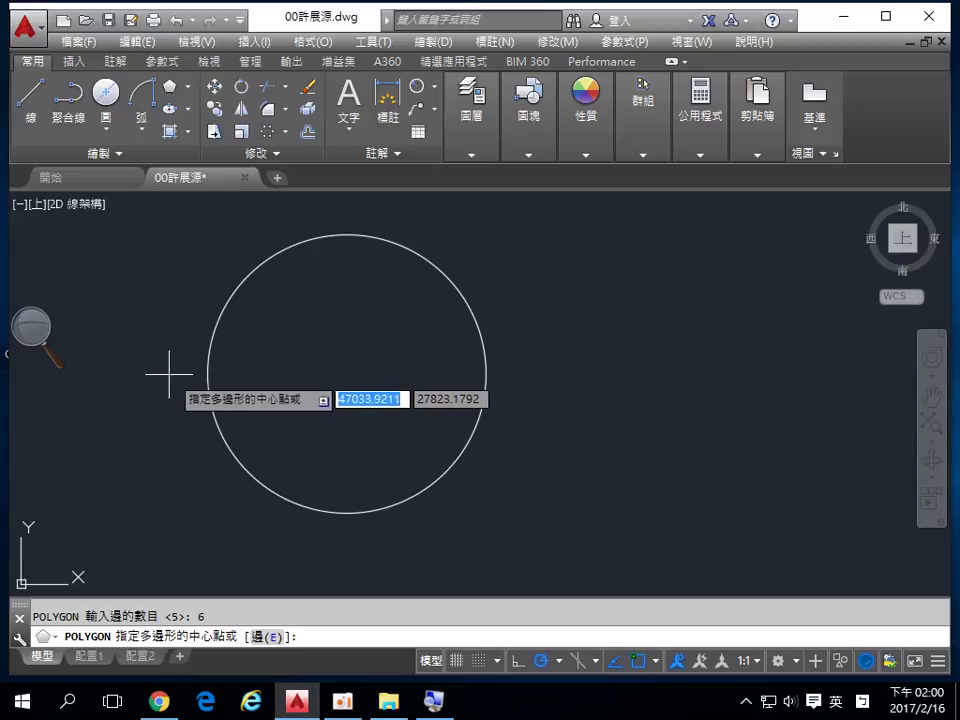
{"action": "left_click", "coordinate": [346, 374]}
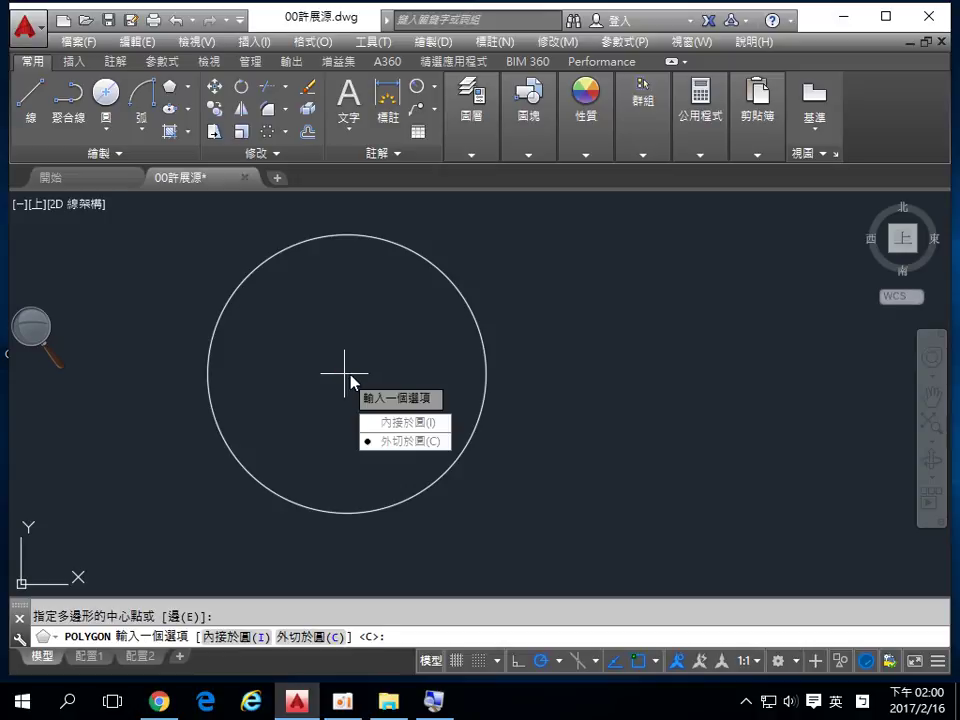
{"action": "left_click", "coordinate": [410, 442]}
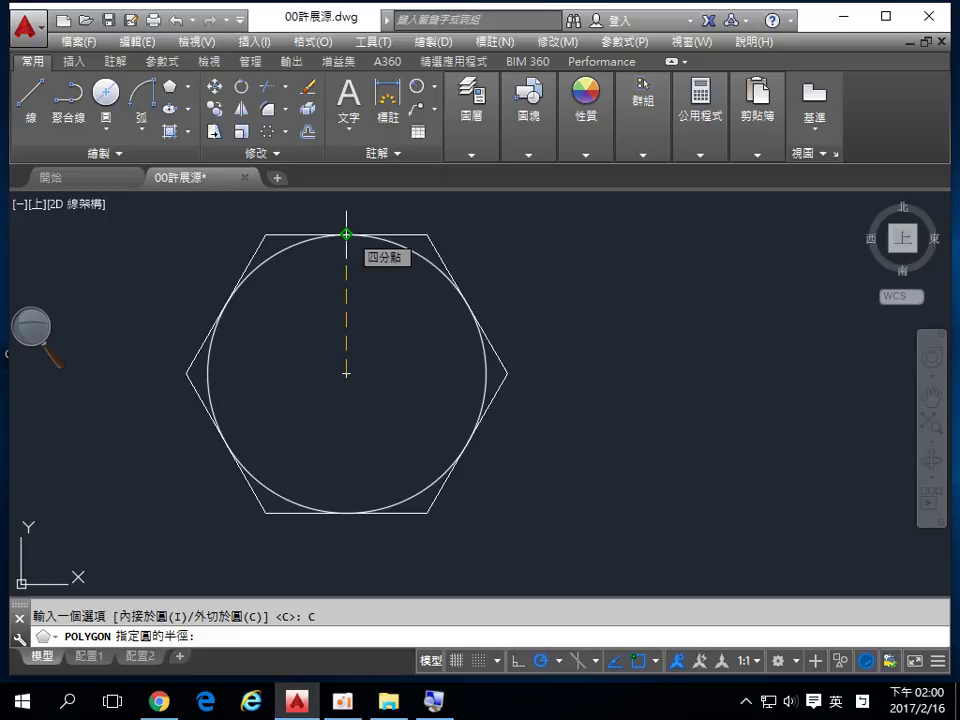
{"action": "left_click", "coordinate": [346, 234]}
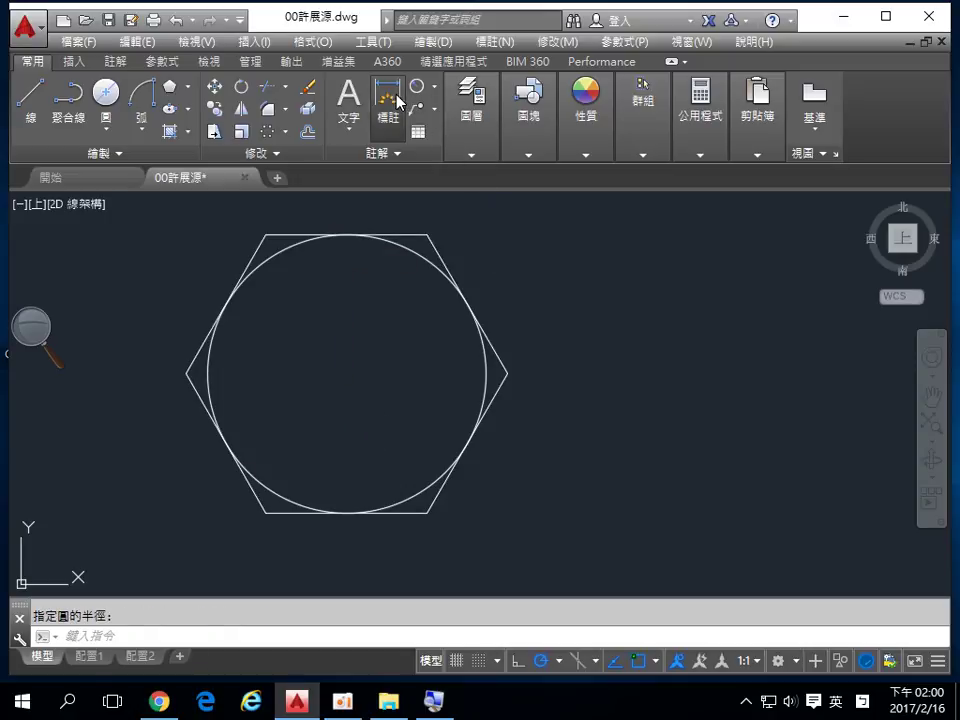
Dimension the hexagon's vertical height between its upper-right and lower-right corners, placing the dimension to its right.
{"action": "left_click", "coordinate": [386, 97]}
{"action": "left_click", "coordinate": [428, 235]}
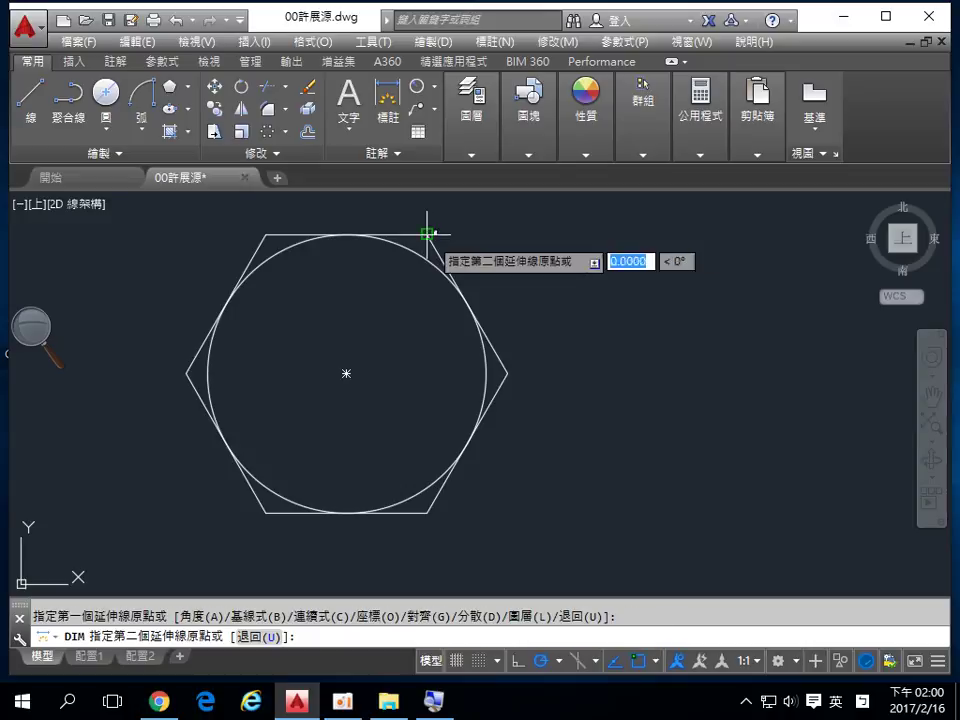
{"action": "left_click", "coordinate": [428, 512]}
{"action": "left_click", "coordinate": [534, 446]}
{"action": "scroll", "coordinate": [496, 460], "scroll_direction": "up", "scroll_amount": 8}
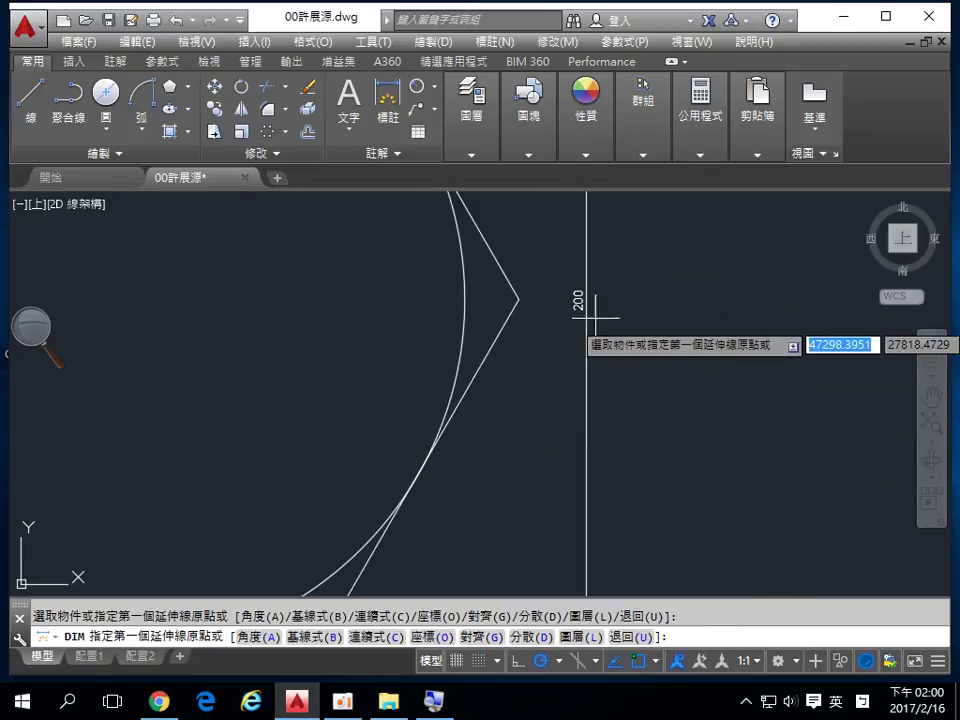
{"action": "key", "text": "c"}
{"action": "key", "text": "Return"}
{"action": "key", "text": "Escape"}
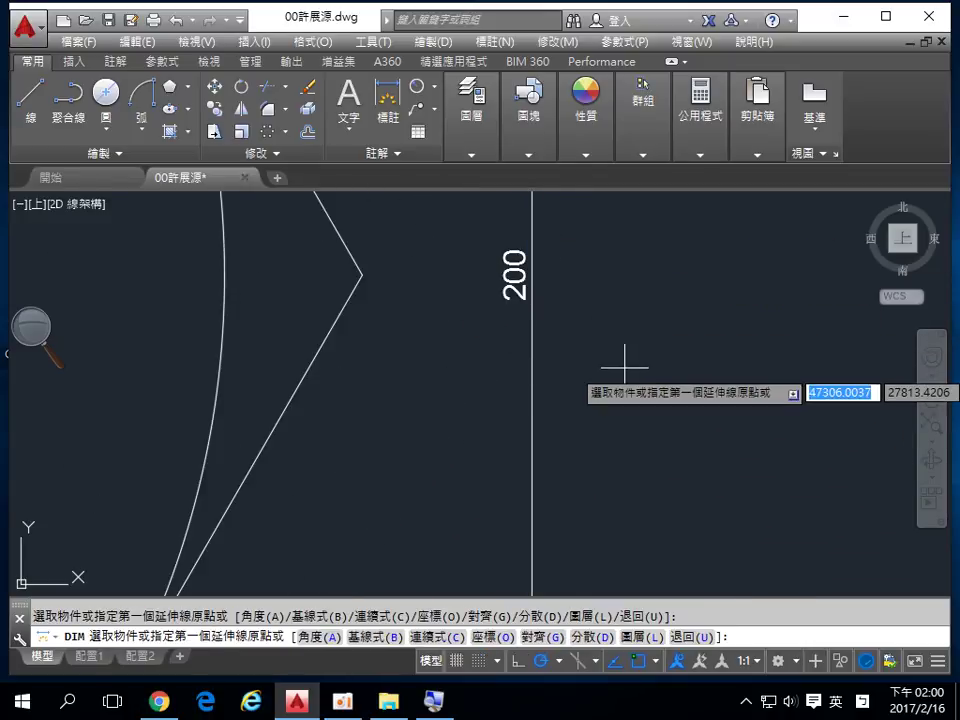
{"action": "scroll", "coordinate": [720, 520], "scroll_direction": "down", "scroll_amount": 6}
{"action": "middle_click_drag", "start_coordinate": [724, 513], "coordinate": [658, 480]}
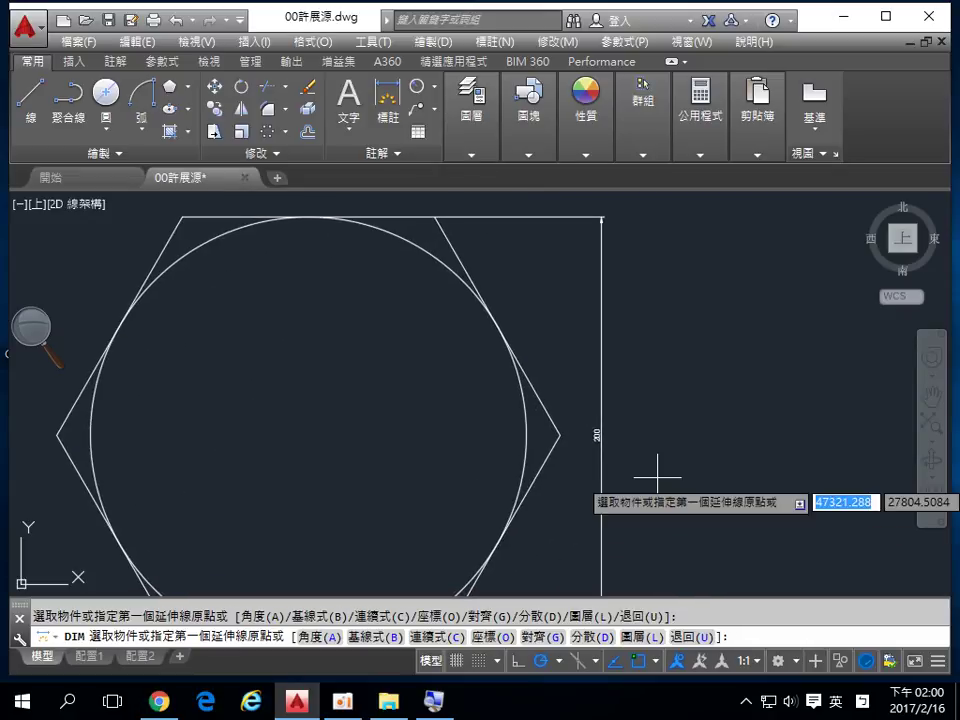
{"action": "key", "text": "Escape"}
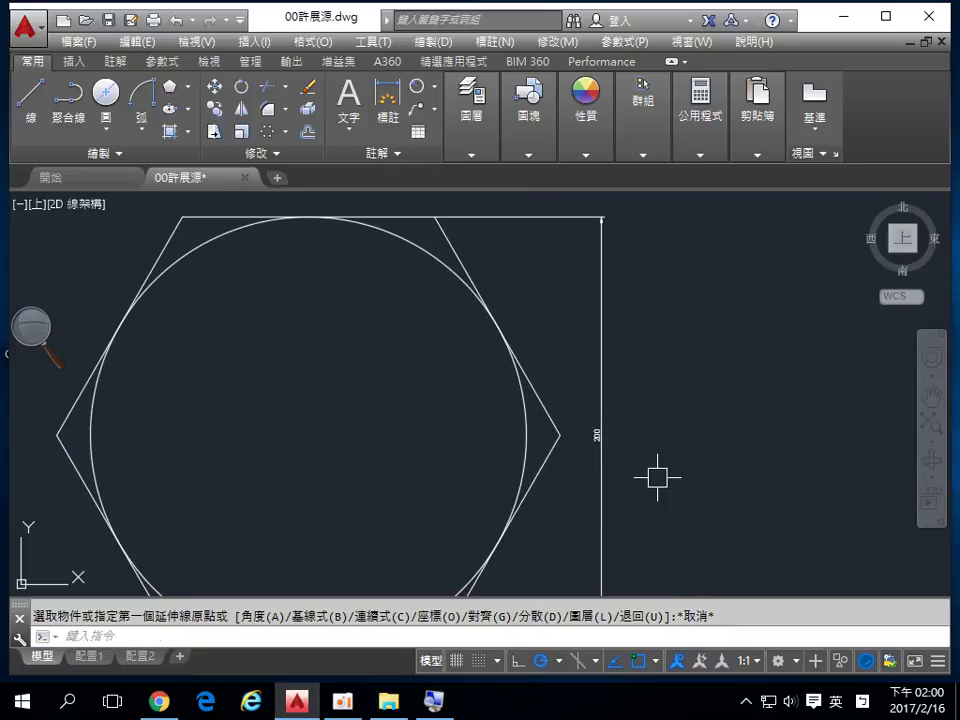
Delete the vertical dimension beside the hexagon and leave the circle unselected.
{"action": "left_click", "coordinate": [597, 484]}
{"action": "key", "text": "Delete"}
{"action": "scroll", "coordinate": [597, 484], "scroll_direction": "down", "scroll_amount": 2}
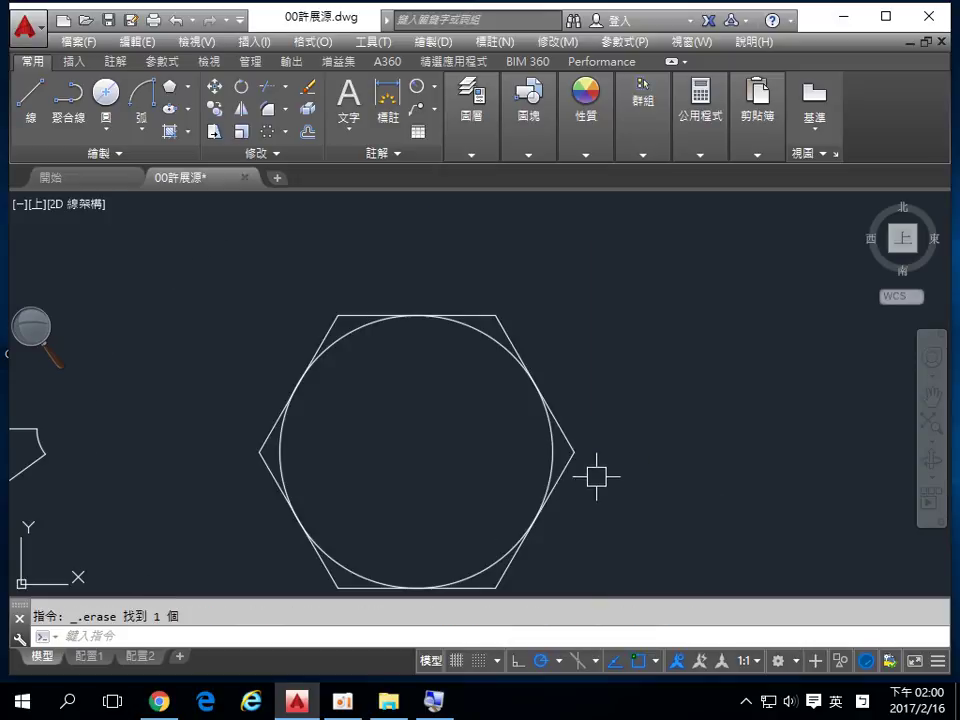
{"action": "left_click", "coordinate": [486, 342]}
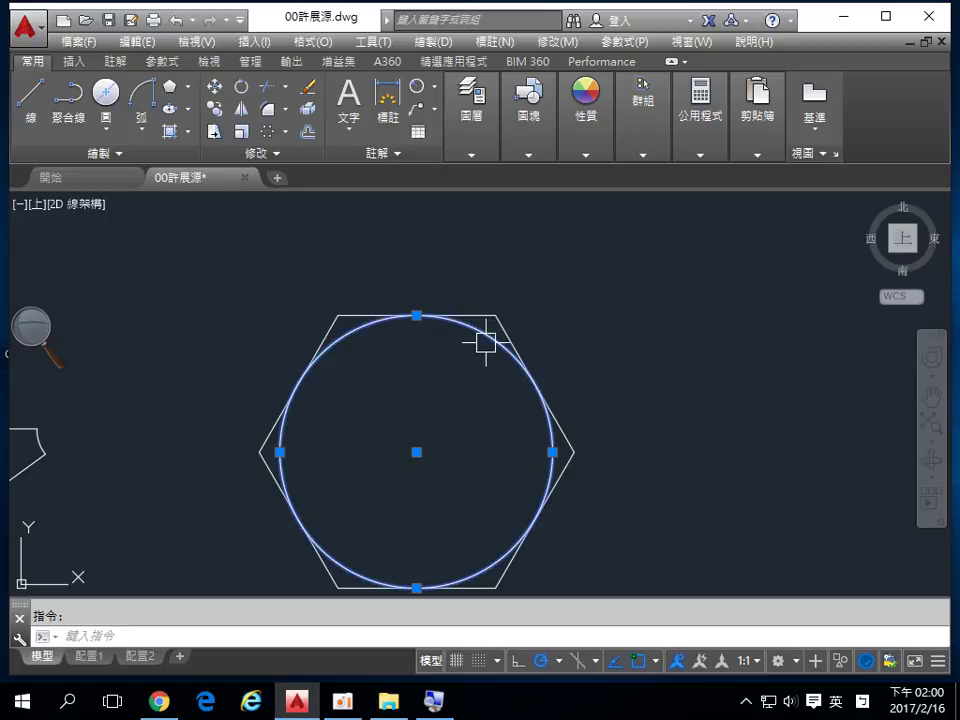
{"action": "key", "text": "Escape"}
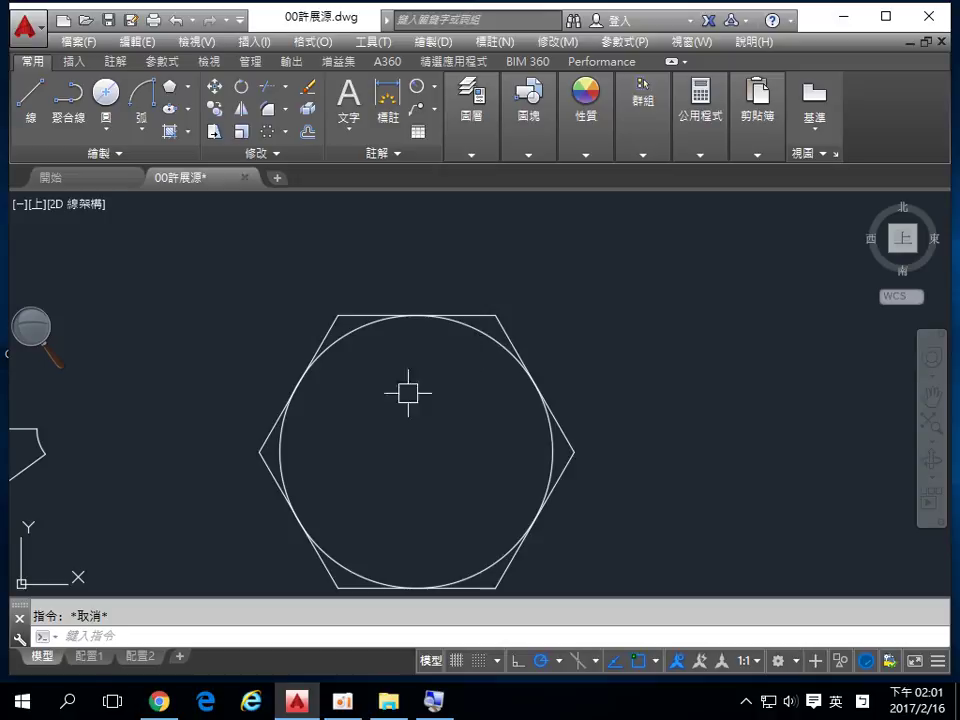
Draw a three-point arc from the hexagon's upper-left corner through the circle's centre to the upper-right corner.
{"action": "middle_click_drag", "start_coordinate": [465, 476], "coordinate": [482, 439]}
{"action": "scroll", "coordinate": [450, 493], "scroll_direction": "up", "scroll_amount": 2}
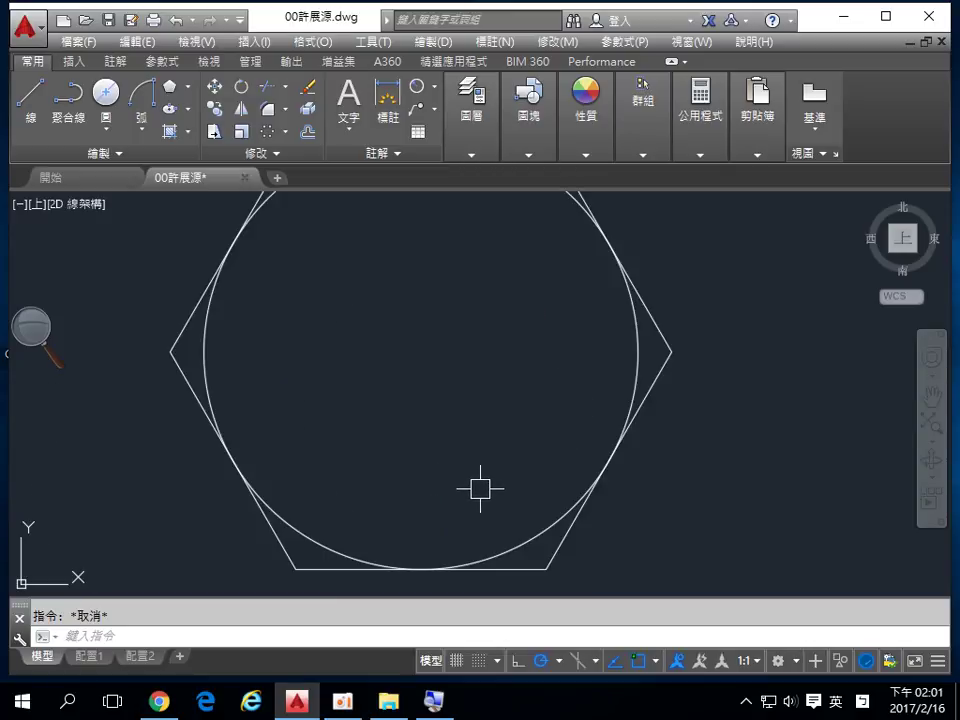
{"action": "mouse_move", "coordinate": [469, 410]}
{"action": "middle_mouse_down"}
{"action": "mouse_move", "coordinate": [454, 506]}
{"action": "mouse_move", "coordinate": [456, 491]}
{"action": "middle_mouse_up"}
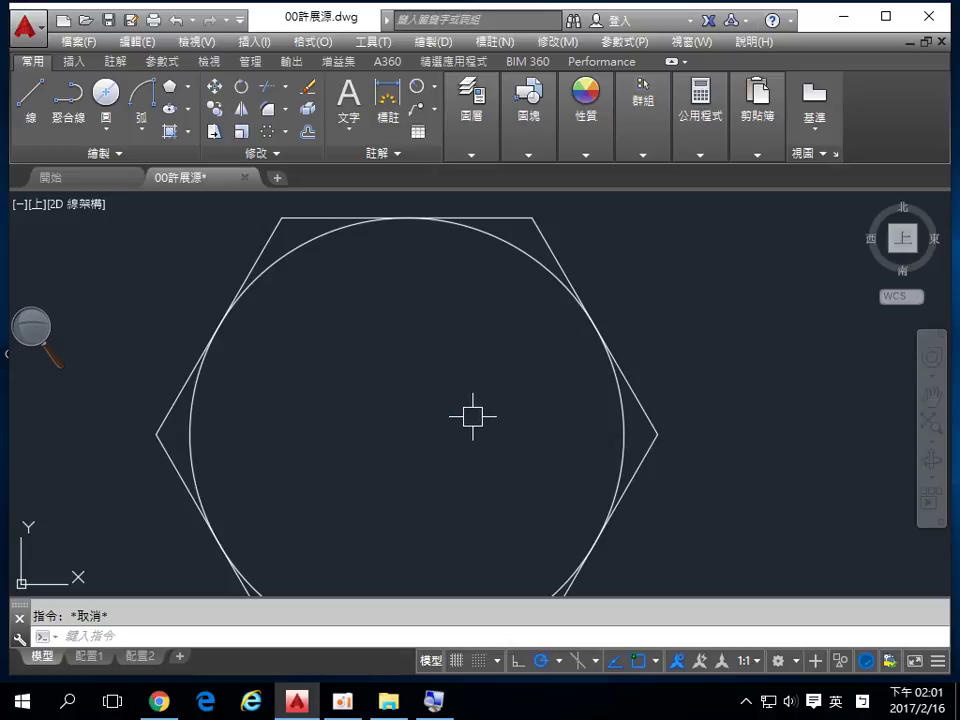
{"action": "left_click", "coordinate": [141, 127]}
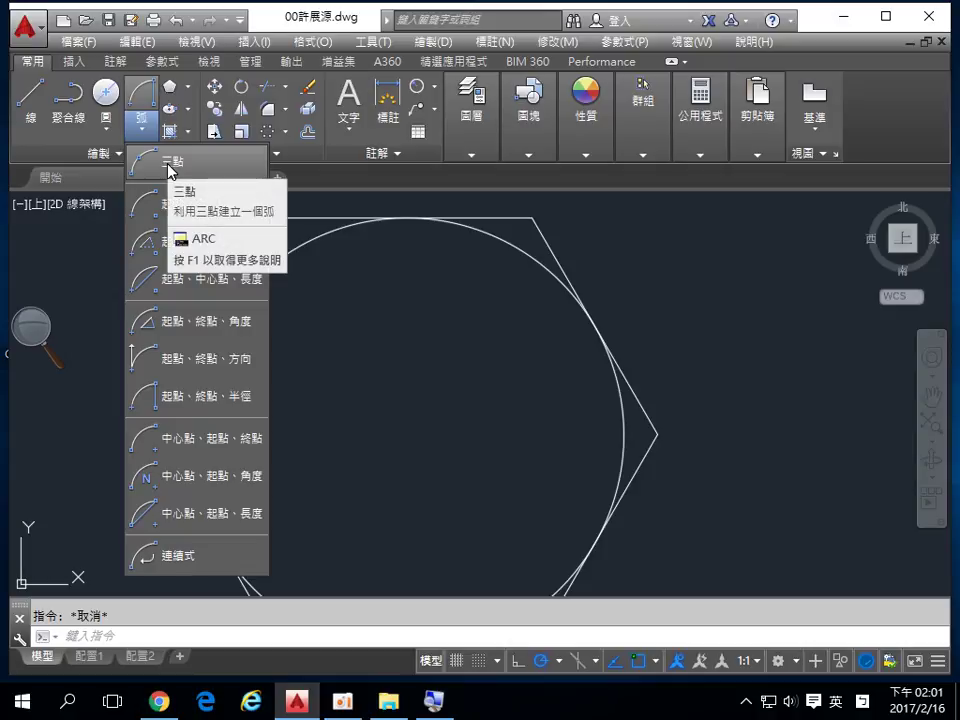
{"action": "left_click", "coordinate": [169, 171]}
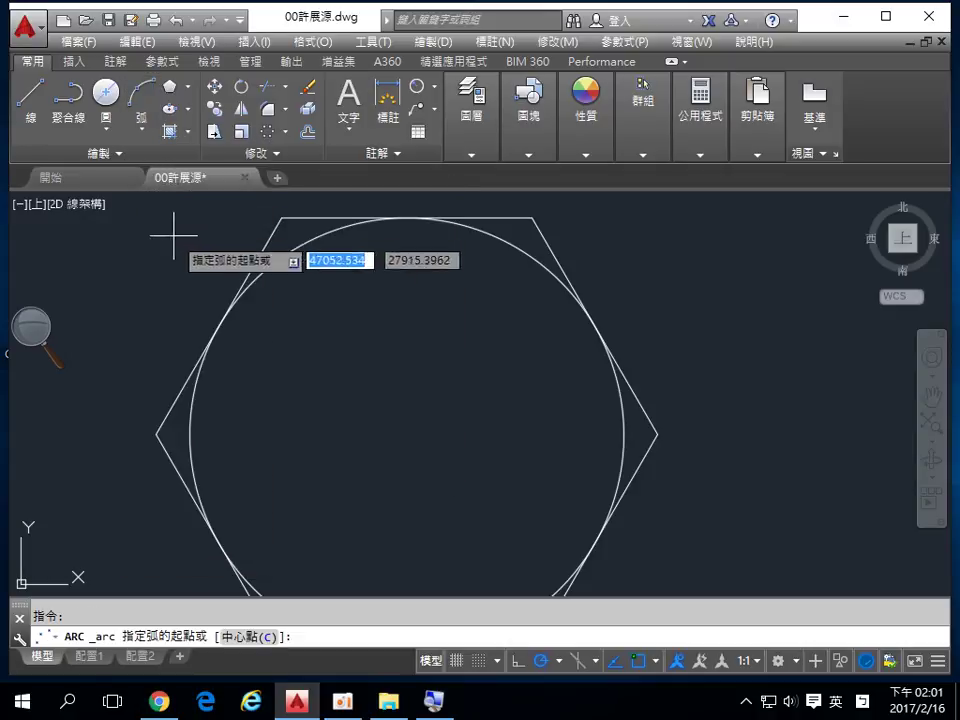
{"action": "middle_click_drag", "start_coordinate": [184, 326], "coordinate": [182, 354]}
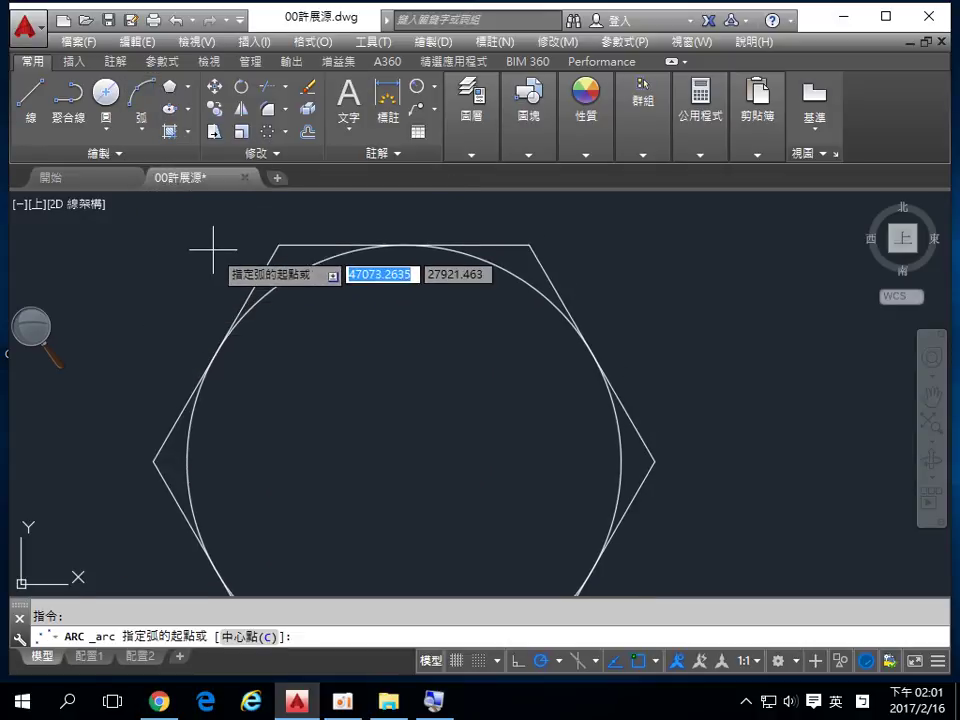
{"action": "left_click", "coordinate": [276, 243]}
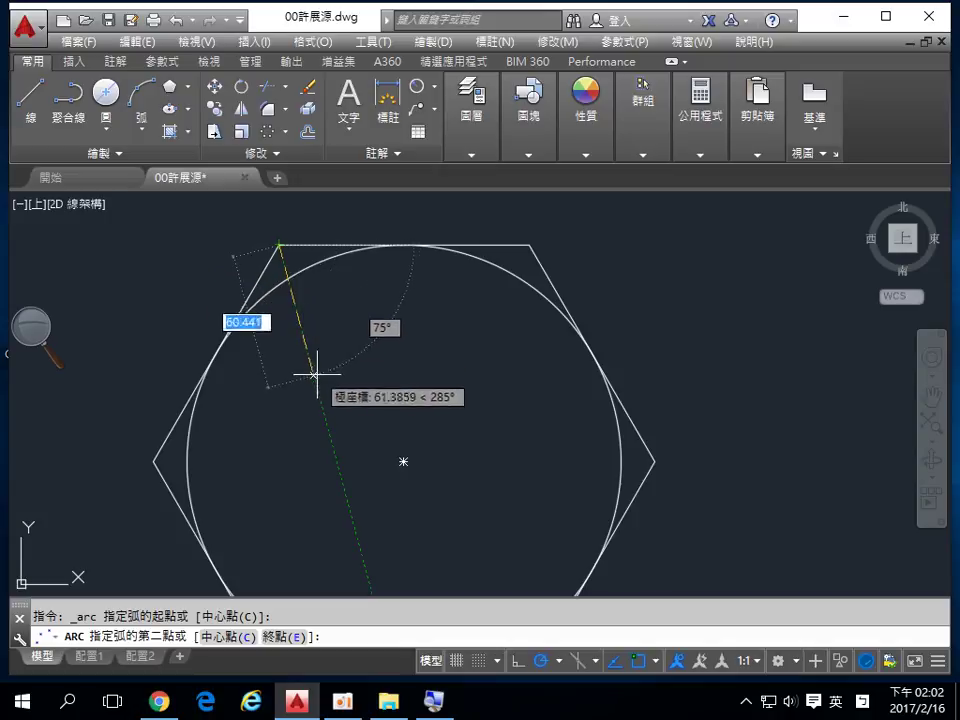
{"action": "left_click", "coordinate": [403, 461]}
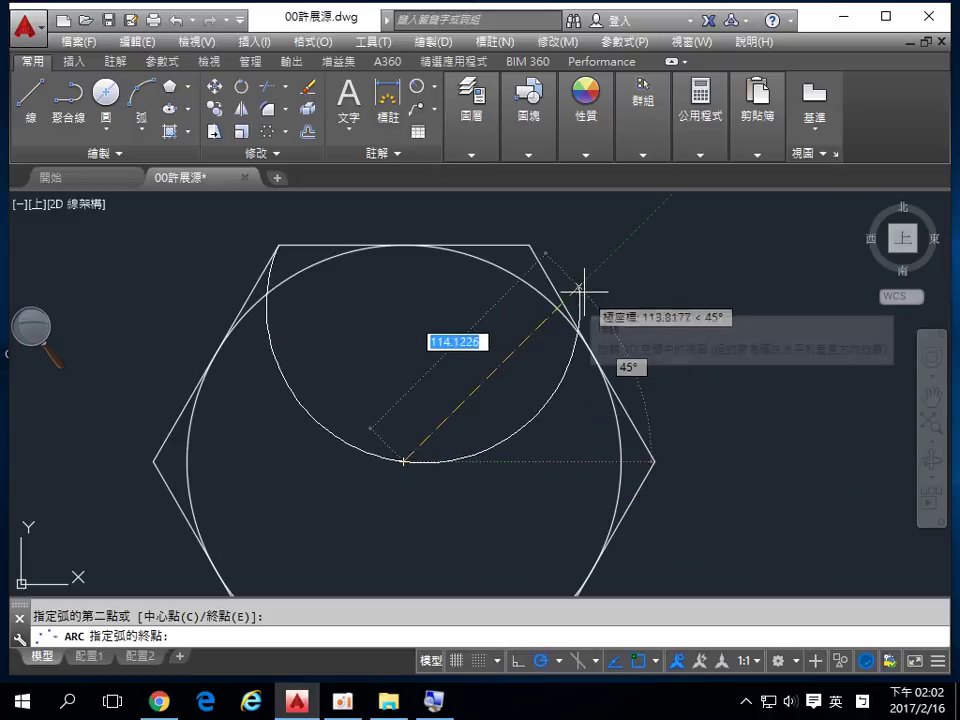
{"action": "left_click", "coordinate": [529, 243]}
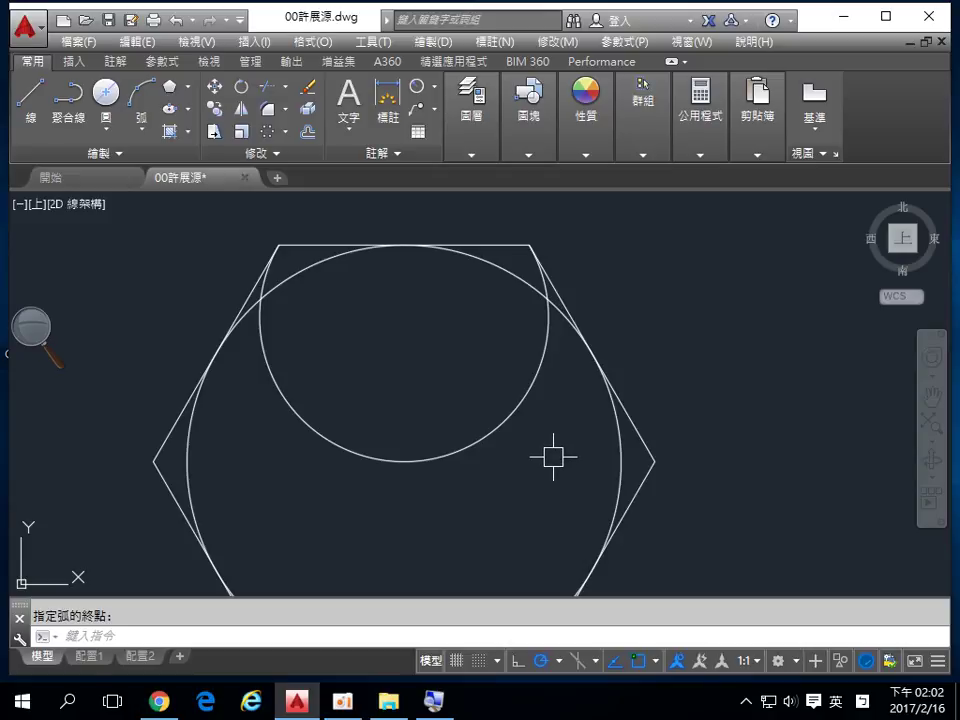
Delete the arc that passes through the circle's centre.
{"action": "middle_click_drag", "start_coordinate": [553, 457], "coordinate": [556, 428]}
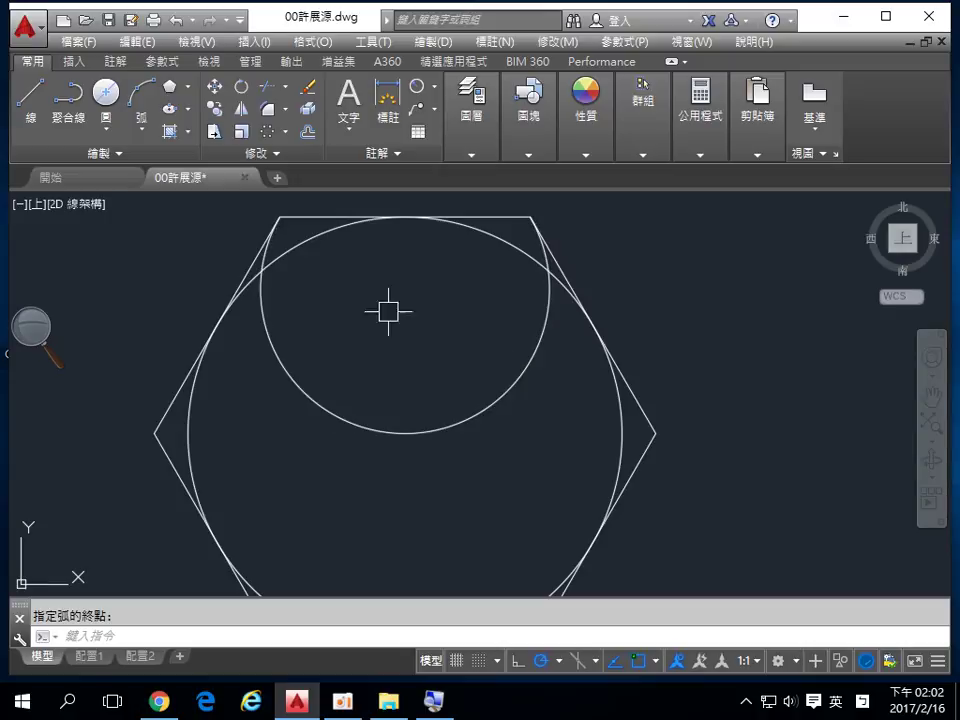
{"action": "left_click", "coordinate": [294, 223]}
{"action": "left_click", "coordinate": [298, 383]}
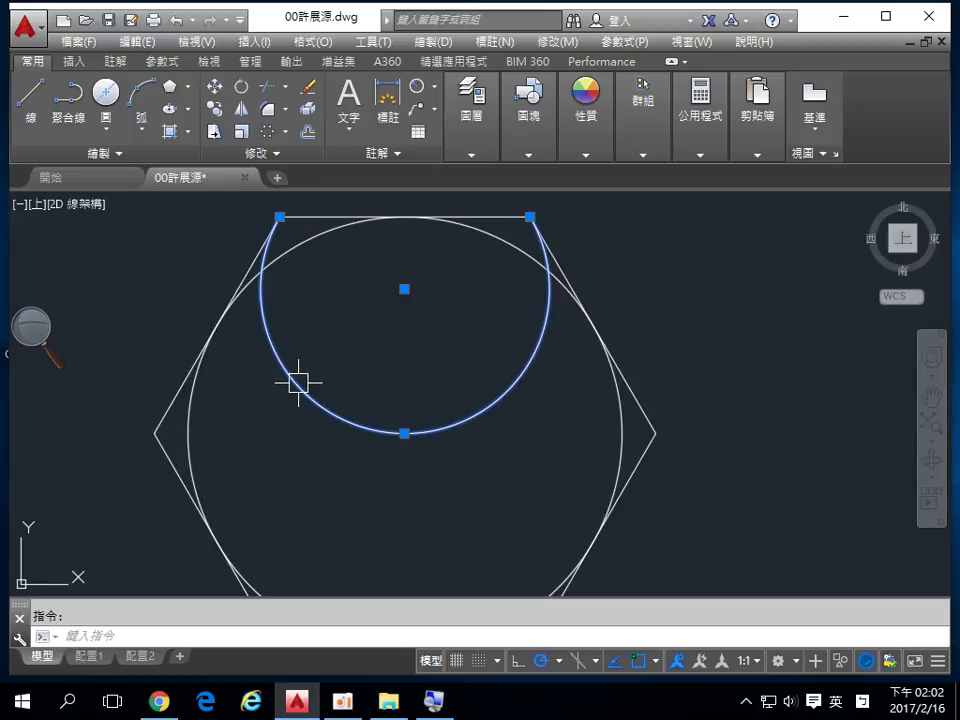
{"action": "key", "text": "Delete"}
Redraw the three-point arc from the hexagon's upper-left corner through the circle's centre to its upper-right corner.
{"action": "left_click", "coordinate": [140, 130]}
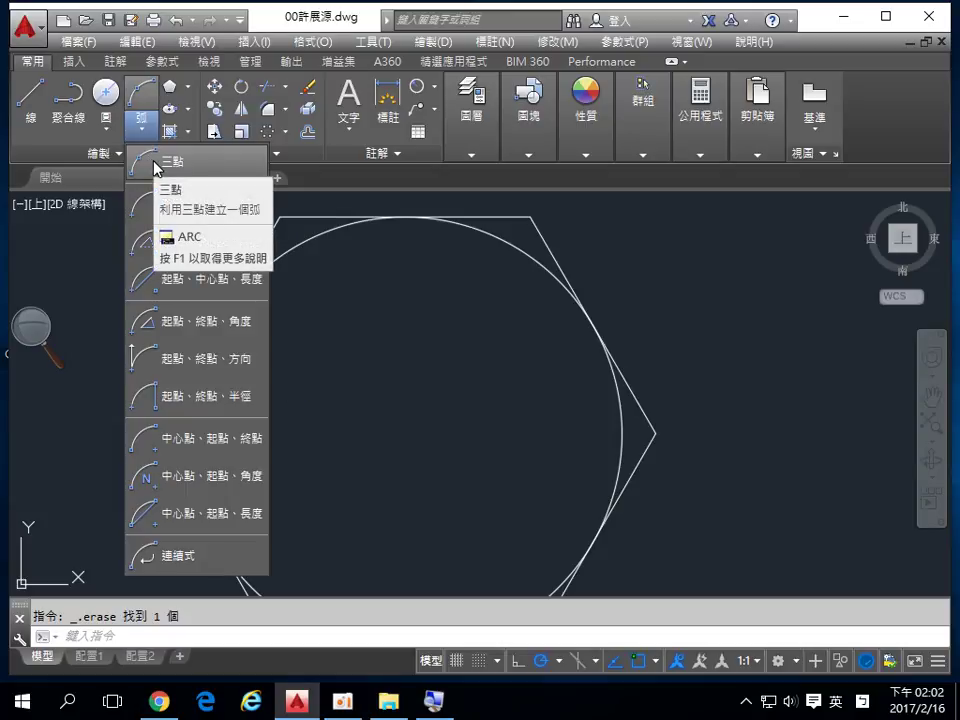
{"action": "left_click", "coordinate": [155, 165]}
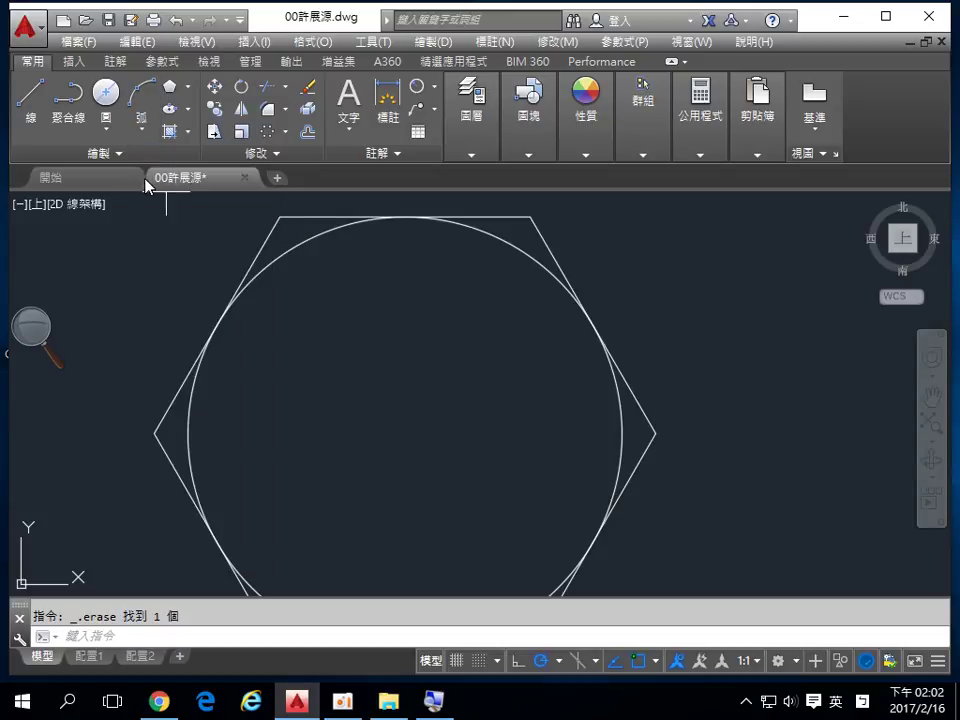
{"action": "left_click", "coordinate": [279, 216]}
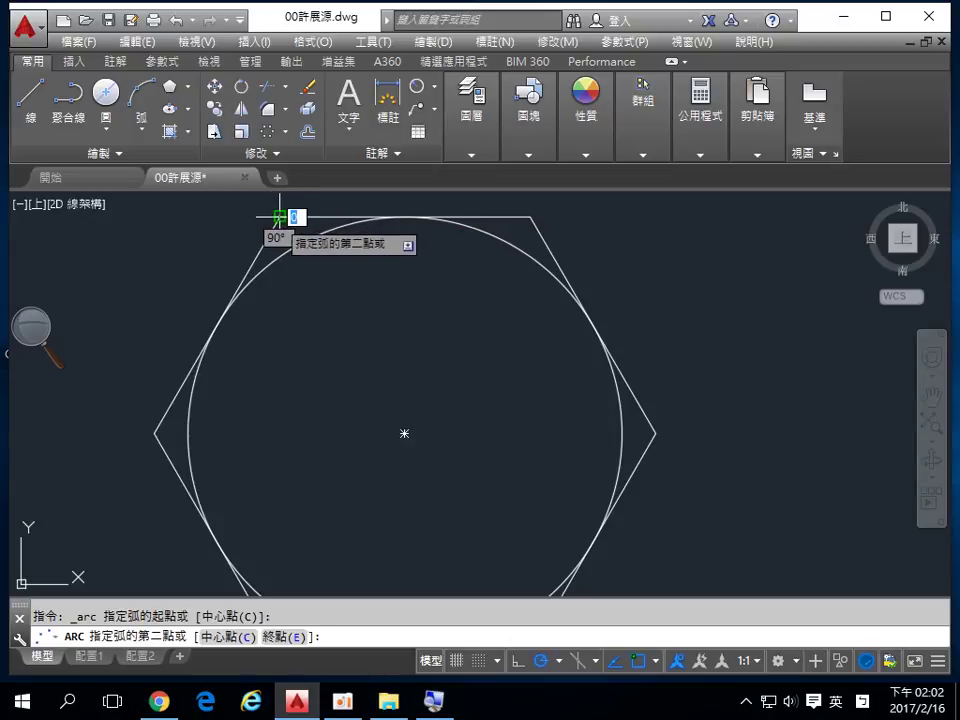
{"action": "left_click", "coordinate": [402, 433]}
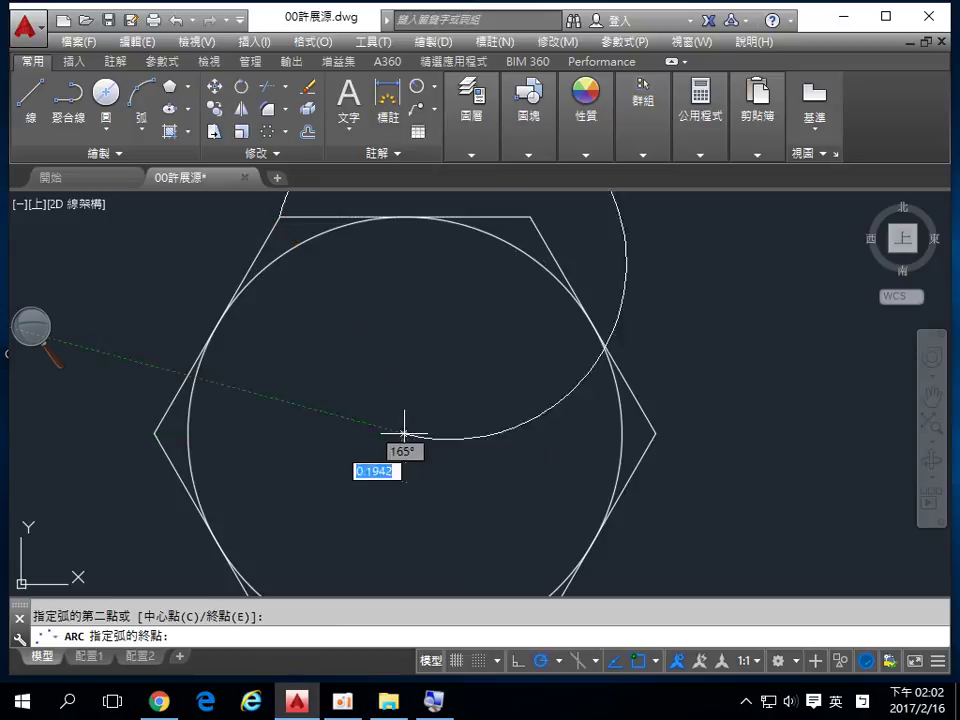
{"action": "left_click", "coordinate": [529, 216]}
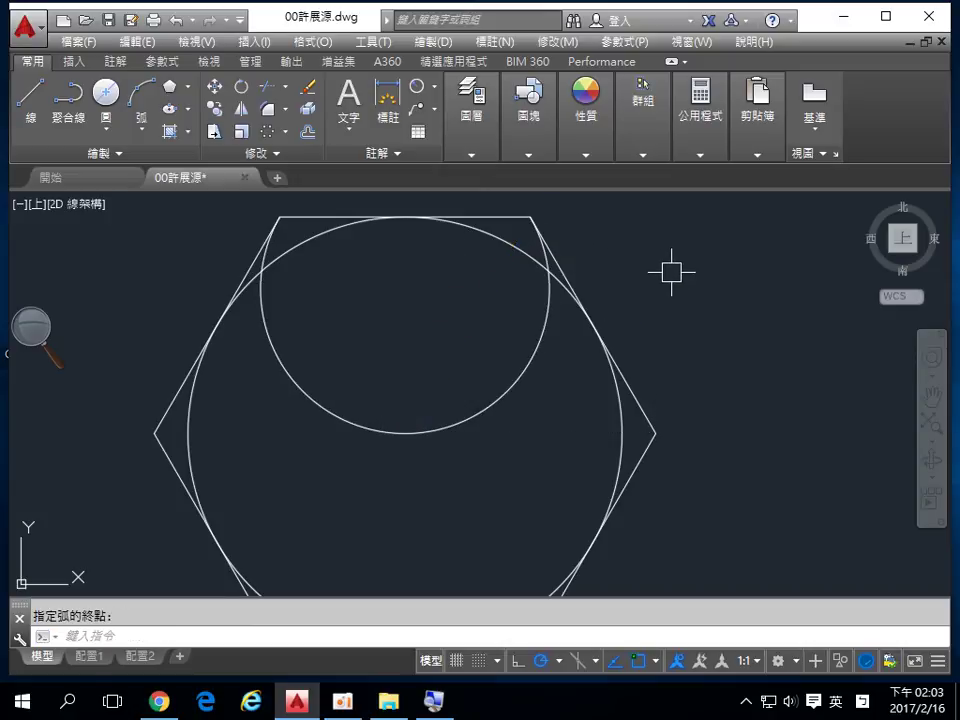
Create a polar array of the three-point arc around the hexagon's centre, with 6 items filling 360 degrees.
{"action": "left_click", "coordinate": [268, 139]}
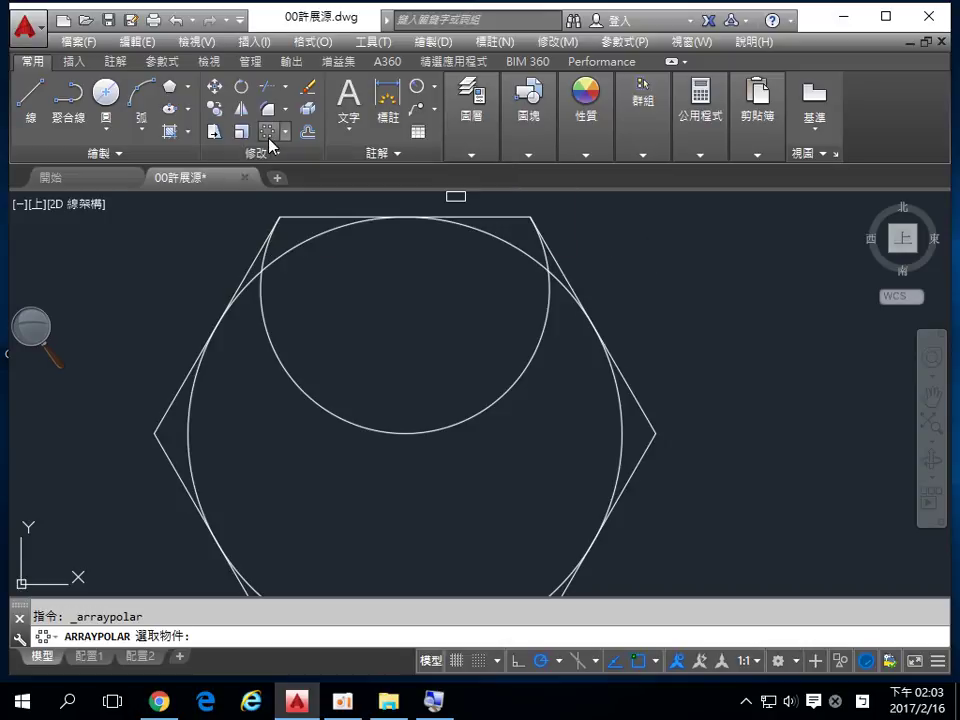
{"action": "left_click", "coordinate": [266, 327]}
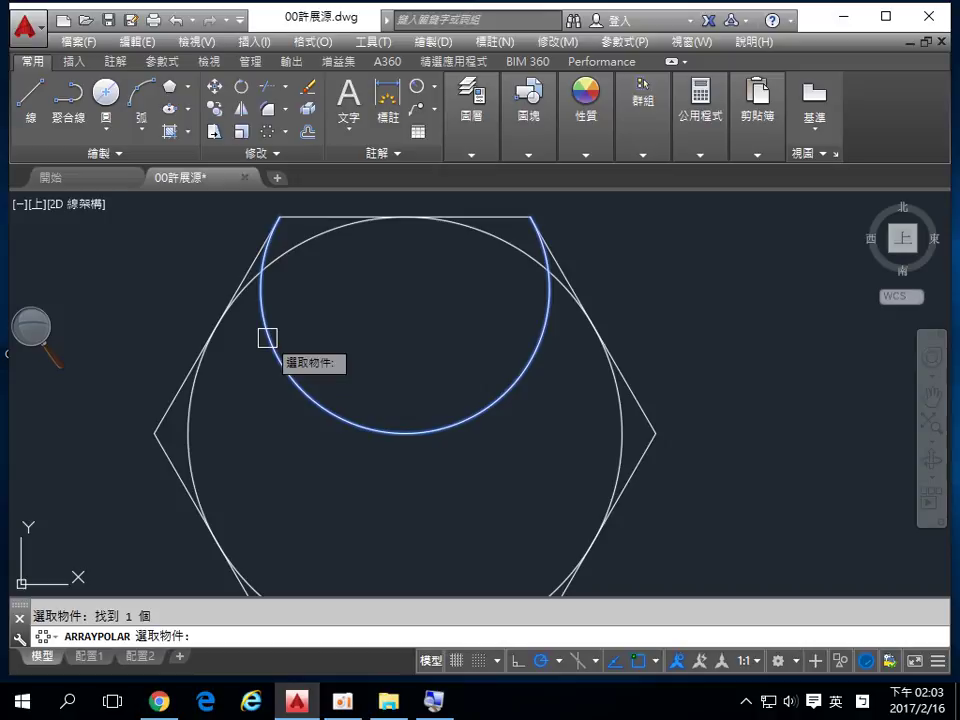
{"action": "key", "text": "Return"}
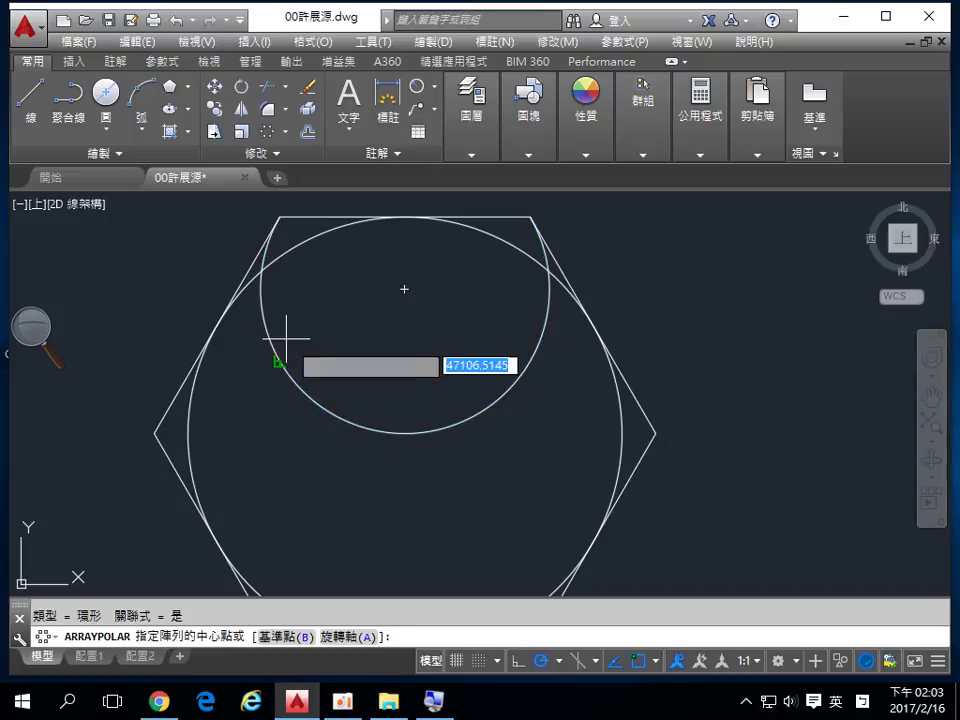
{"action": "left_click", "coordinate": [404, 433]}
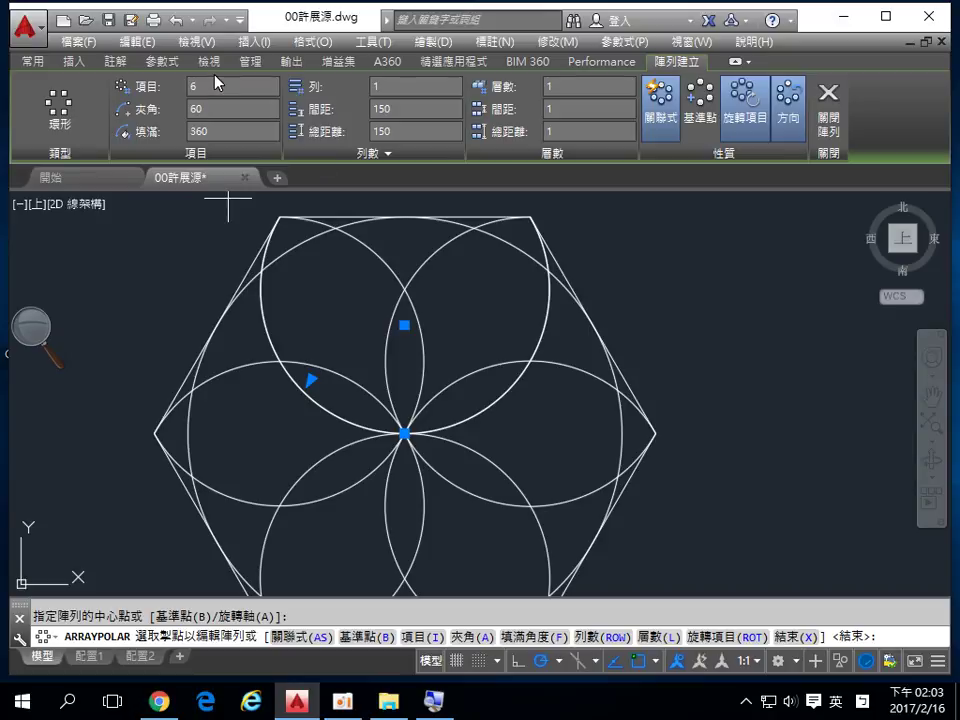
{"action": "left_click", "coordinate": [837, 130]}
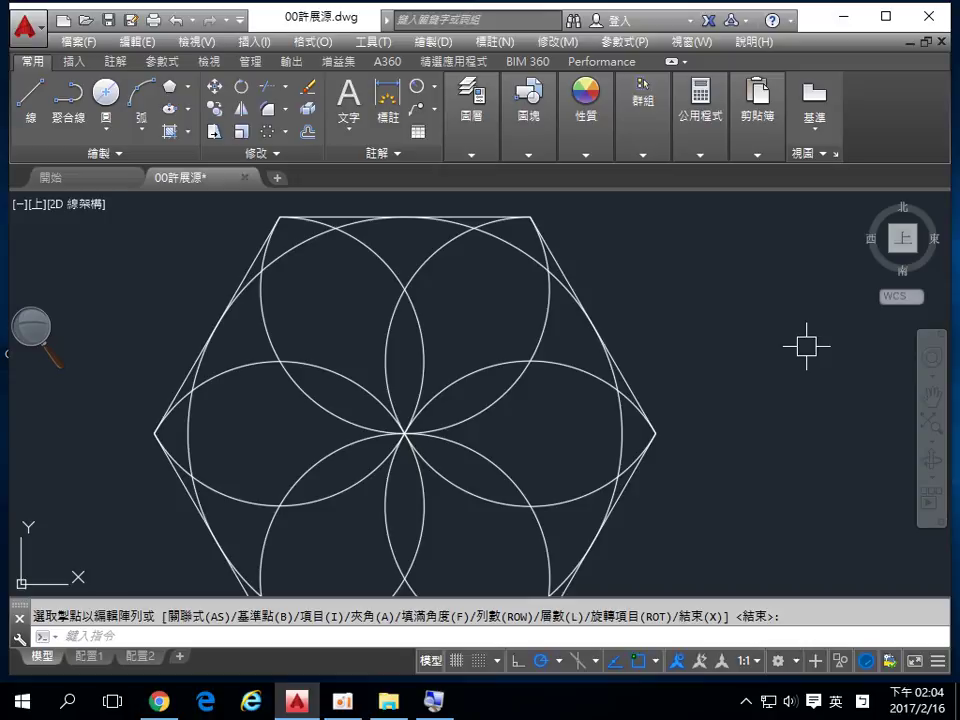
Delete the circle inscribed in the hexagon, keeping the hexagon and the arrayed arcs.
{"action": "mouse_move", "coordinate": [658, 493]}
{"action": "middle_mouse_down"}
{"action": "mouse_move", "coordinate": [685, 412]}
{"action": "mouse_move", "coordinate": [690, 341]}
{"action": "middle_mouse_up"}
{"action": "scroll", "coordinate": [378, 529], "scroll_direction": "up", "scroll_amount": 2}
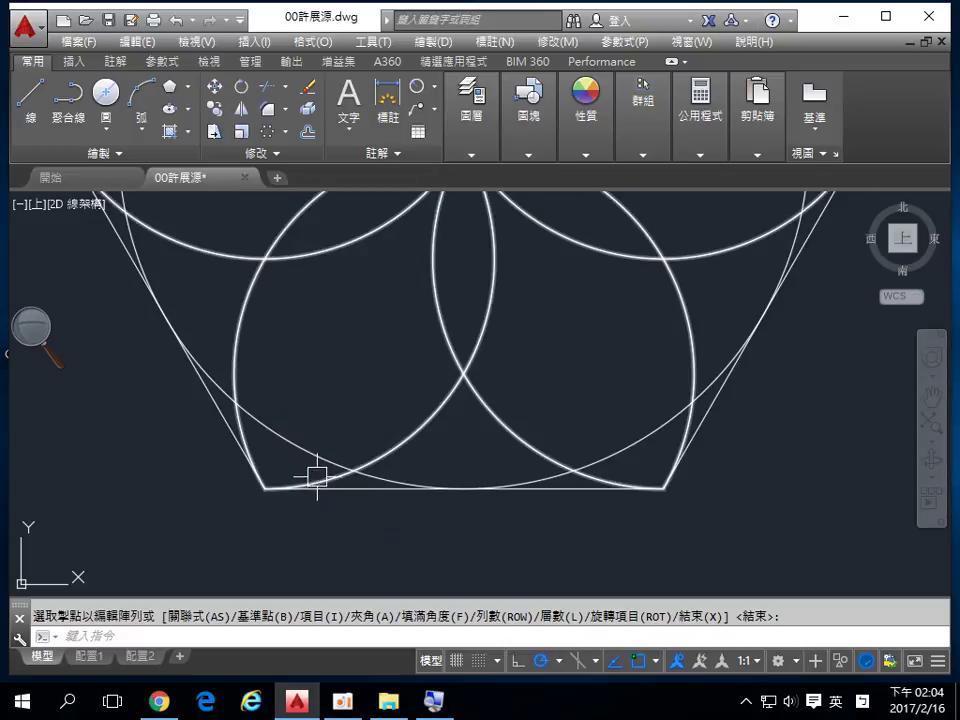
{"action": "scroll", "coordinate": [324, 452], "scroll_direction": "down", "scroll_amount": 2}
{"action": "mouse_move", "coordinate": [340, 450]}
{"action": "middle_mouse_down"}
{"action": "mouse_move", "coordinate": [317, 538]}
{"action": "mouse_move", "coordinate": [311, 449]}
{"action": "middle_mouse_up"}
{"action": "scroll", "coordinate": [305, 457], "scroll_direction": "up", "scroll_amount": 3}
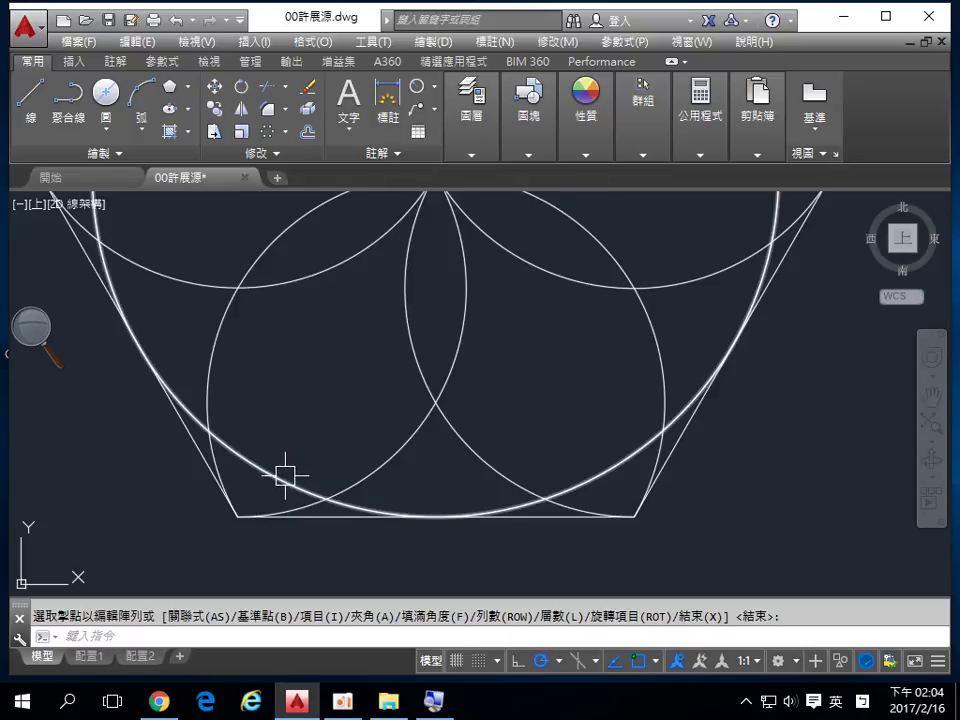
{"action": "left_click", "coordinate": [290, 462]}
{"action": "scroll", "coordinate": [341, 420], "scroll_direction": "down", "scroll_amount": 5}
{"action": "scroll", "coordinate": [369, 390], "scroll_direction": "up", "scroll_amount": 4}
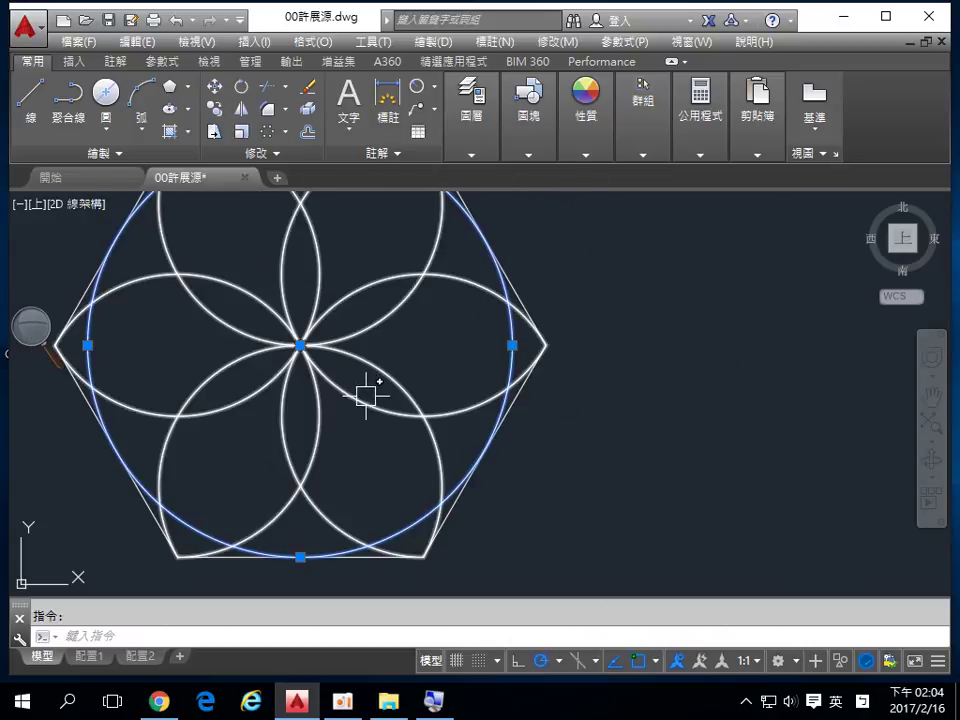
{"action": "middle_click_drag", "start_coordinate": [369, 392], "coordinate": [465, 458]}
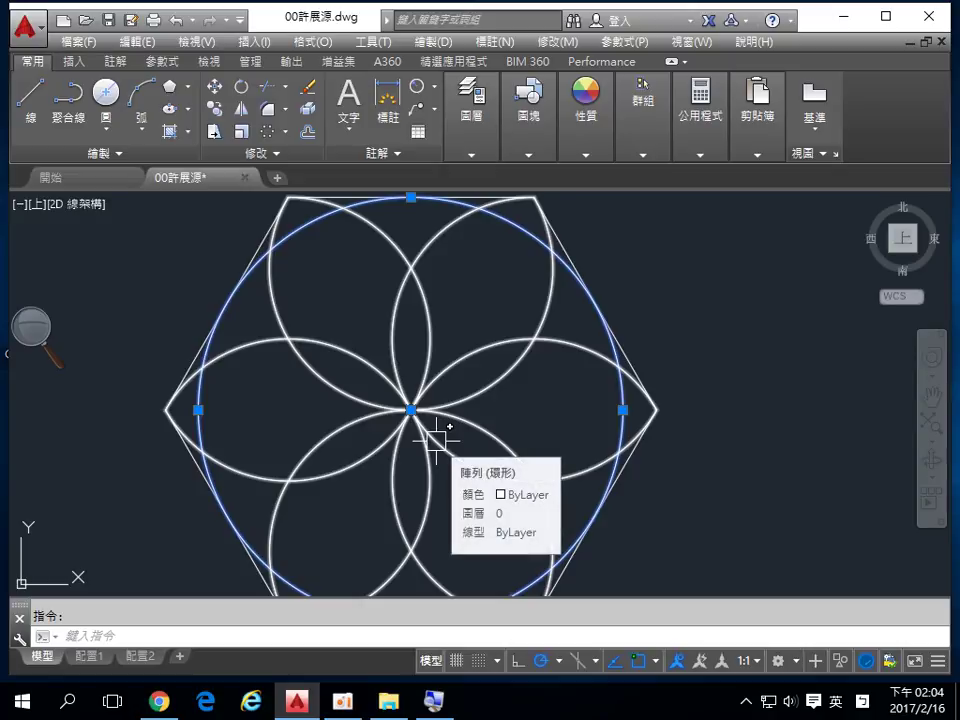
{"action": "key", "text": "Delete"}
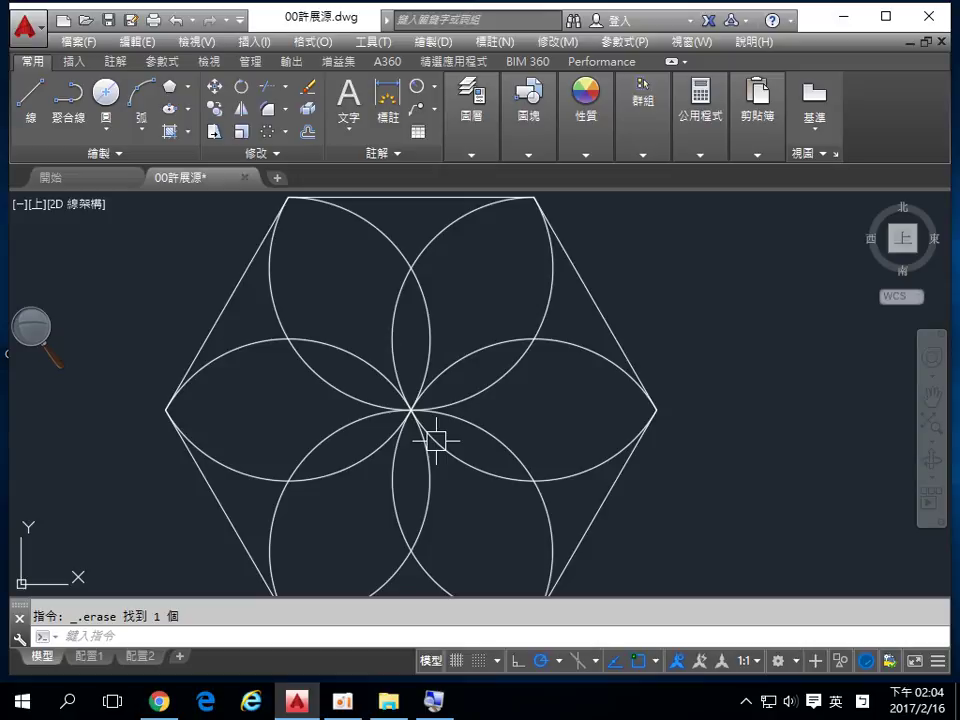
Draw a three-point arc from the hexagon's lower-left corner through the petal arcs' intersection above the bottom edge to the lower-right corner.
{"action": "middle_click_drag", "start_coordinate": [439, 506], "coordinate": [452, 411]}
{"action": "scroll", "coordinate": [414, 511], "scroll_direction": "up", "scroll_amount": 4}
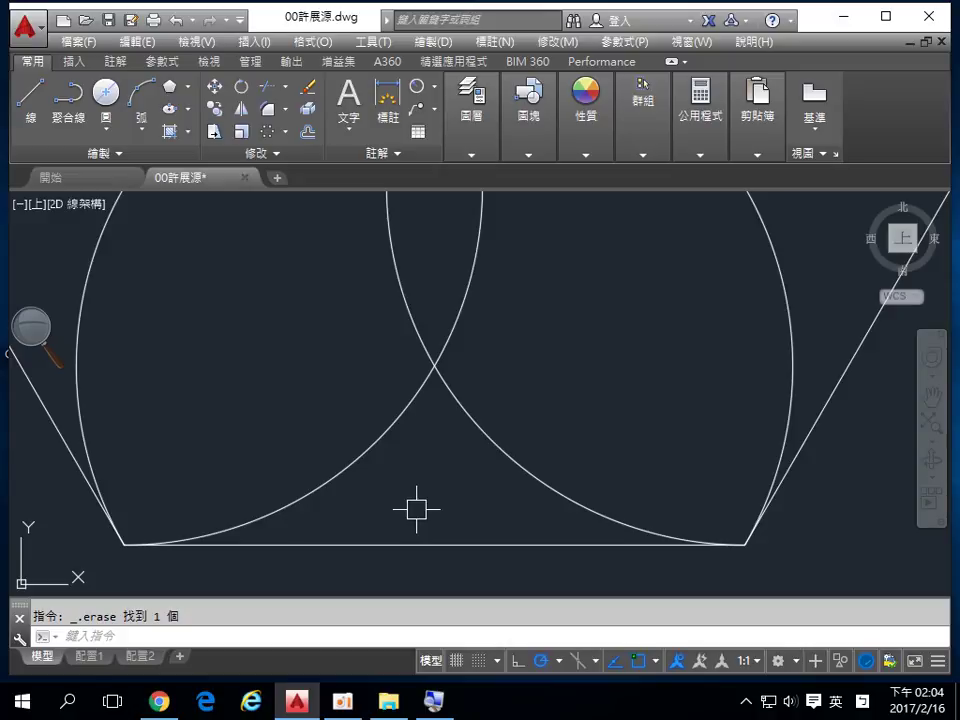
{"action": "left_click", "coordinate": [141, 124]}
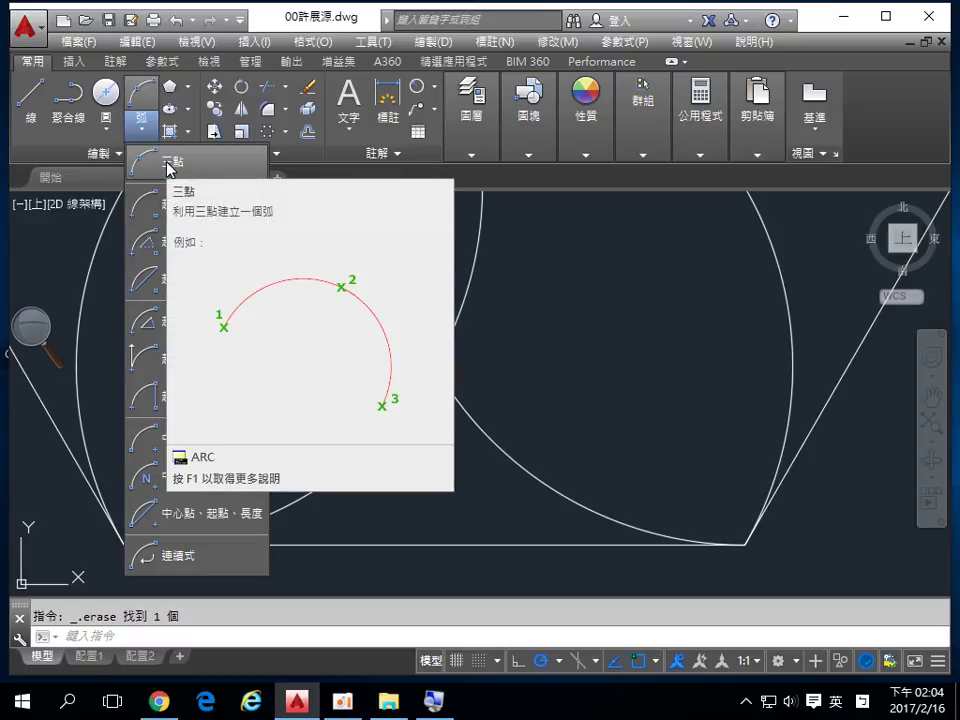
{"action": "left_click", "coordinate": [168, 168]}
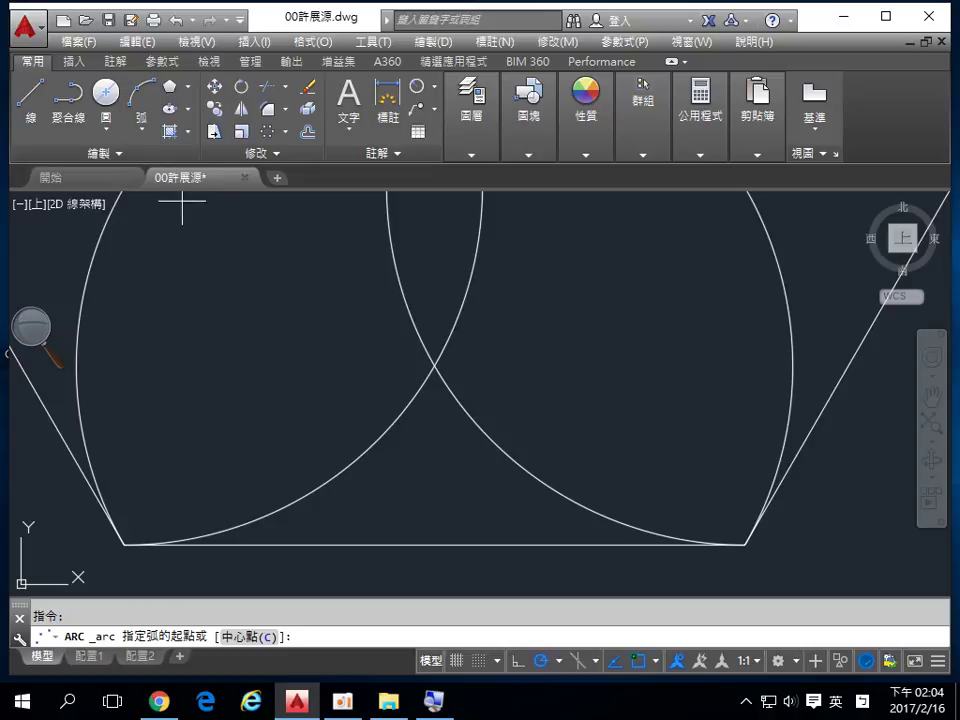
{"action": "left_click", "coordinate": [123, 545]}
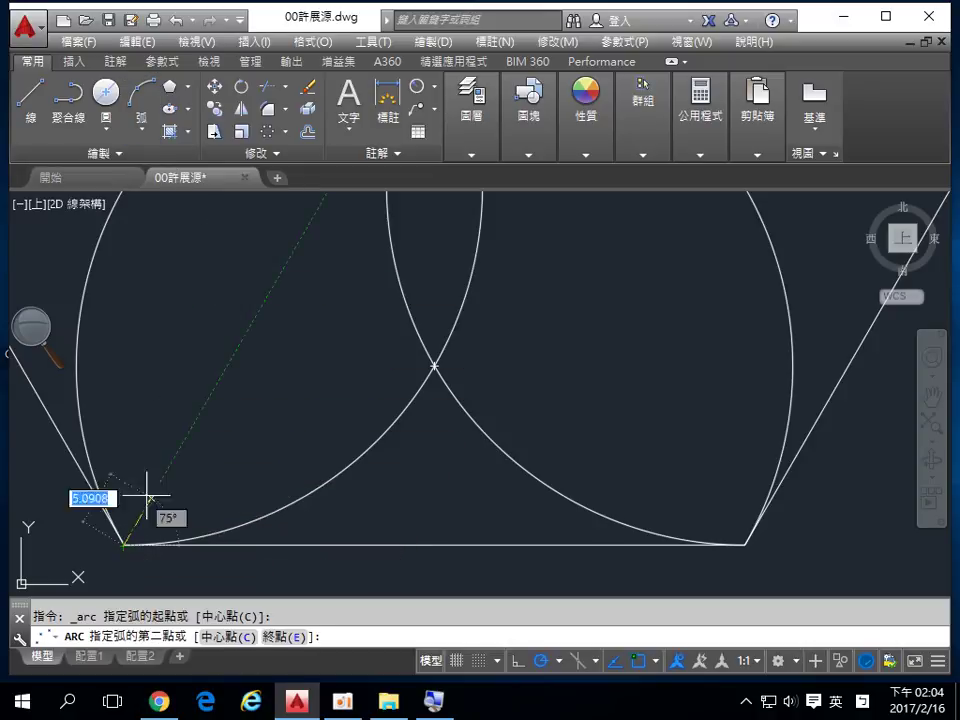
{"action": "left_click", "coordinate": [434, 366]}
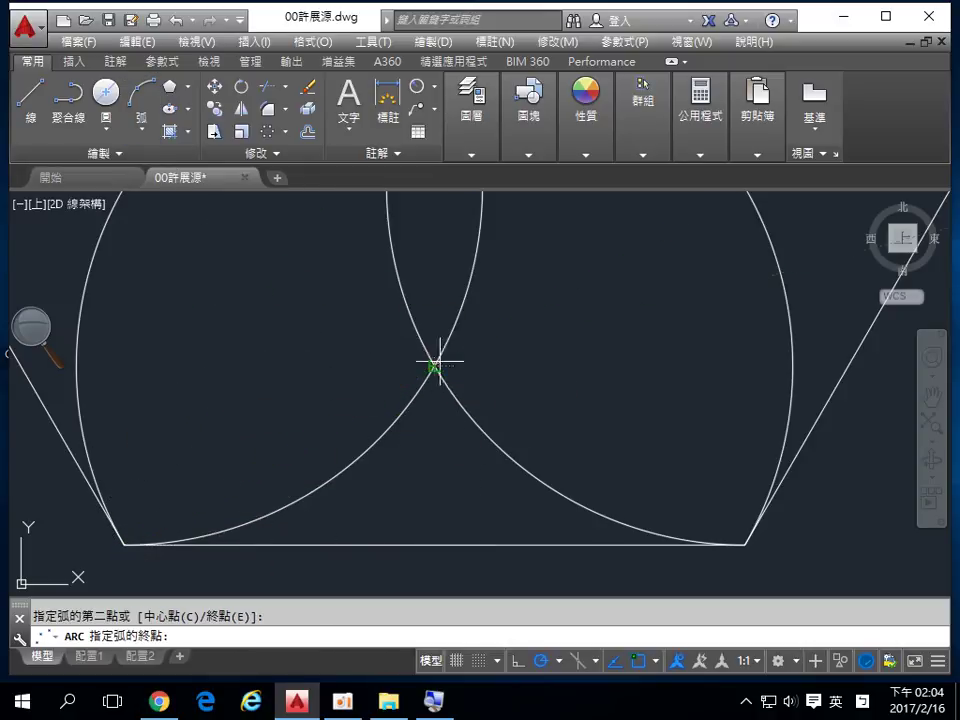
{"action": "left_click", "coordinate": [744, 545]}
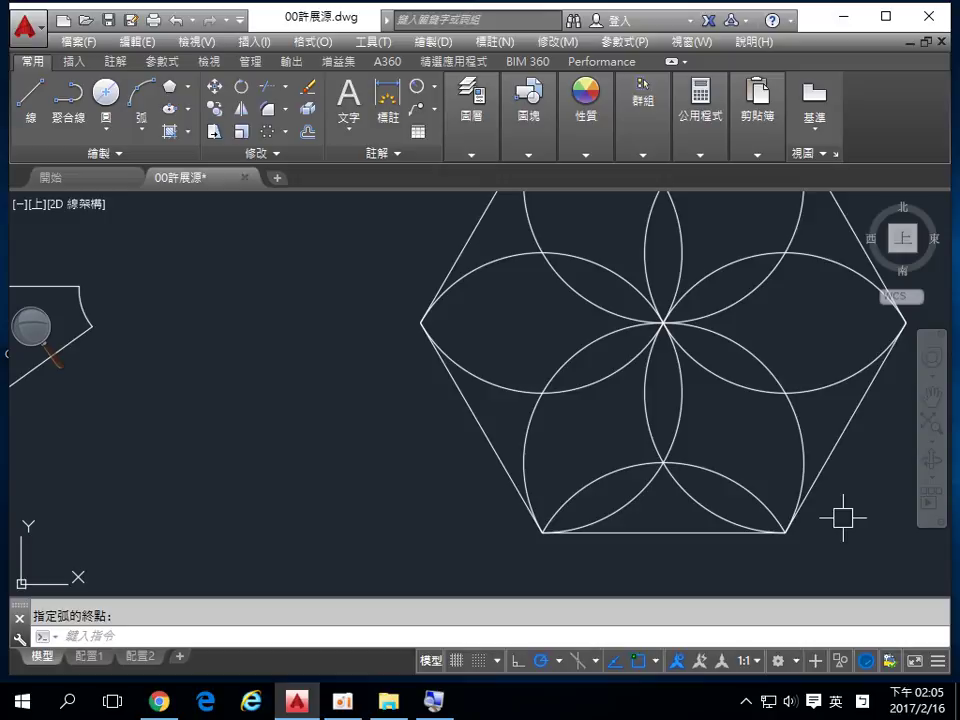
Create a polar array of the arc above the hexagon's bottom edge around the hexagon's centre, with 6 items filling 360 degrees.
{"action": "middle_click_drag", "start_coordinate": [843, 517], "coordinate": [668, 483]}
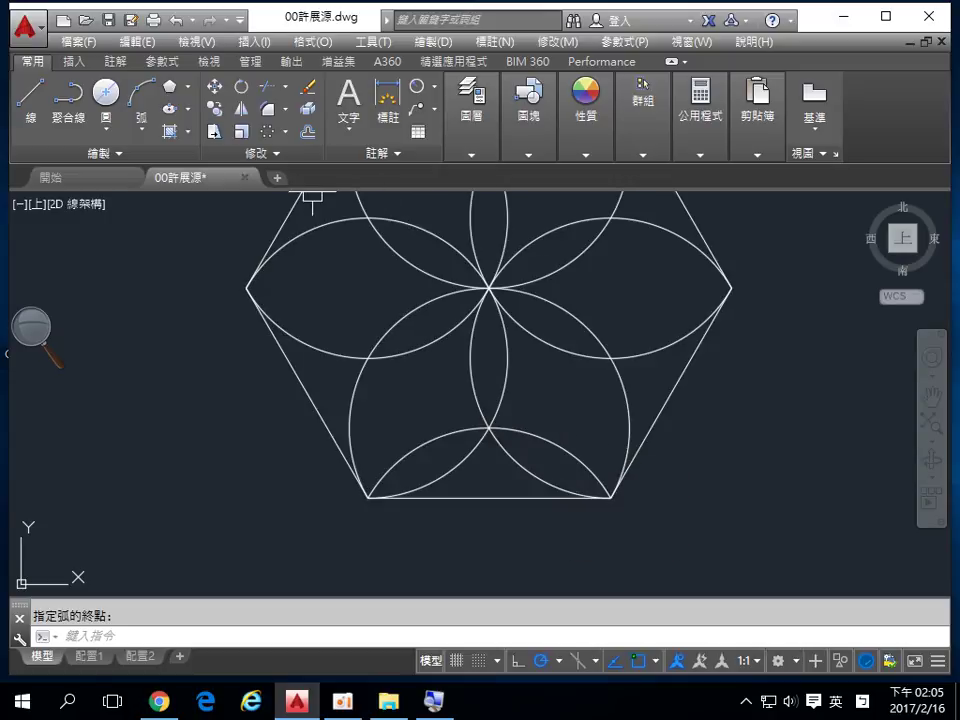
{"action": "left_click", "coordinate": [267, 134]}
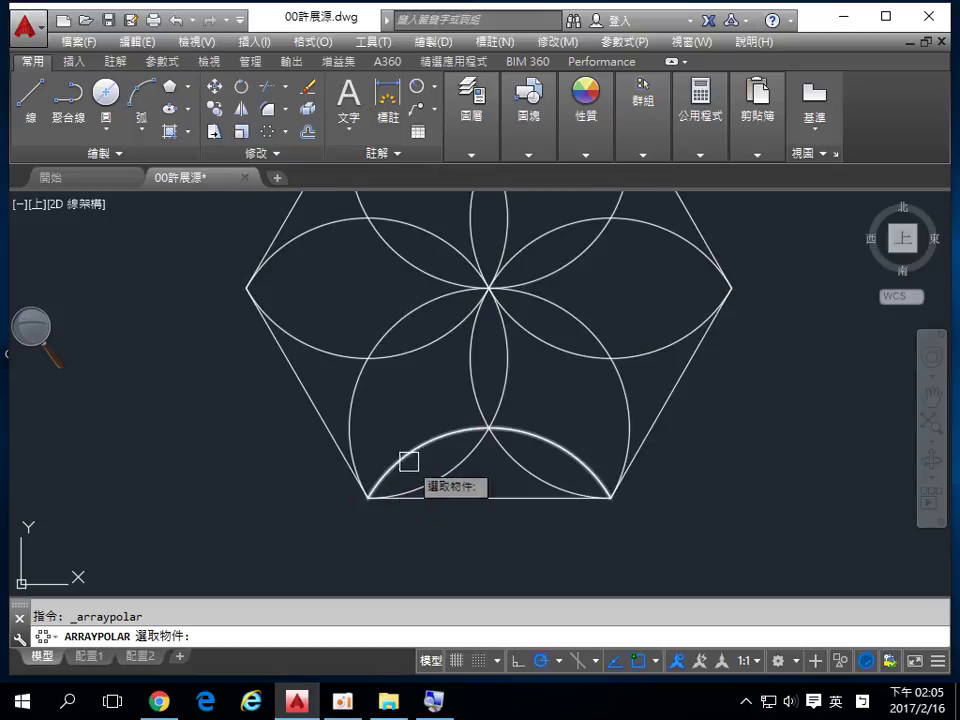
{"action": "left_click", "coordinate": [585, 464]}
{"action": "key", "text": "Return"}
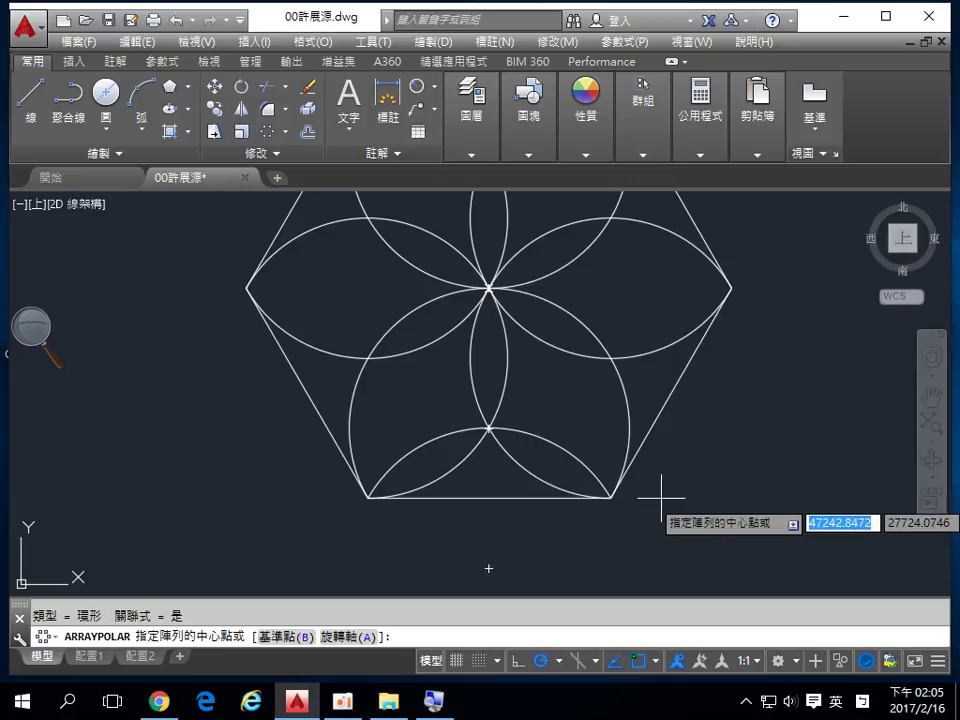
{"action": "middle_click_drag", "start_coordinate": [683, 448], "coordinate": [726, 500]}
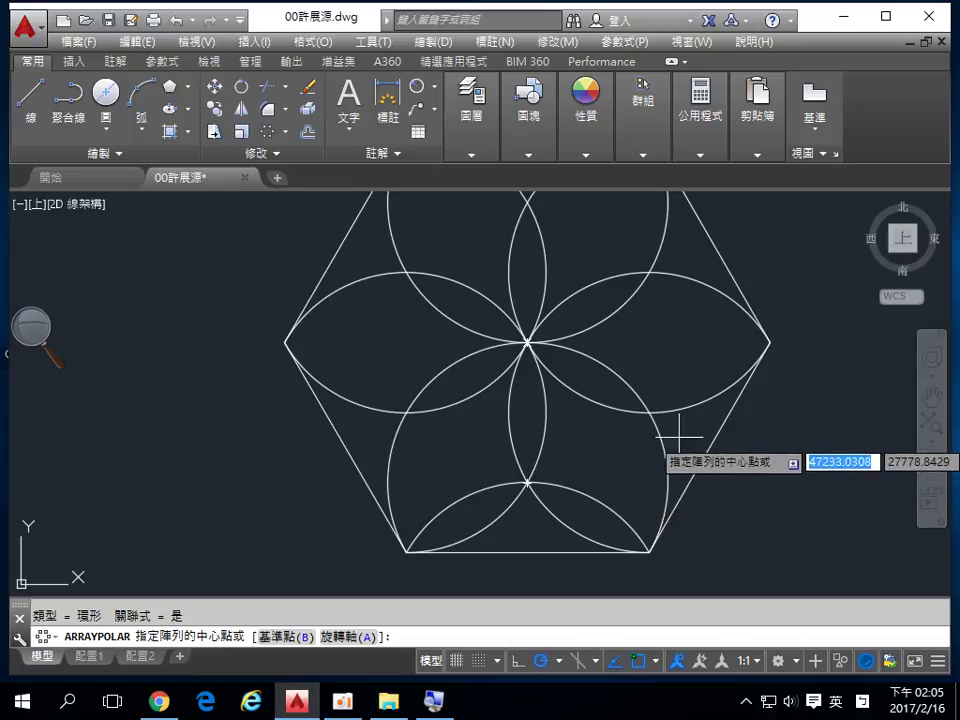
{"action": "left_click", "coordinate": [527, 341]}
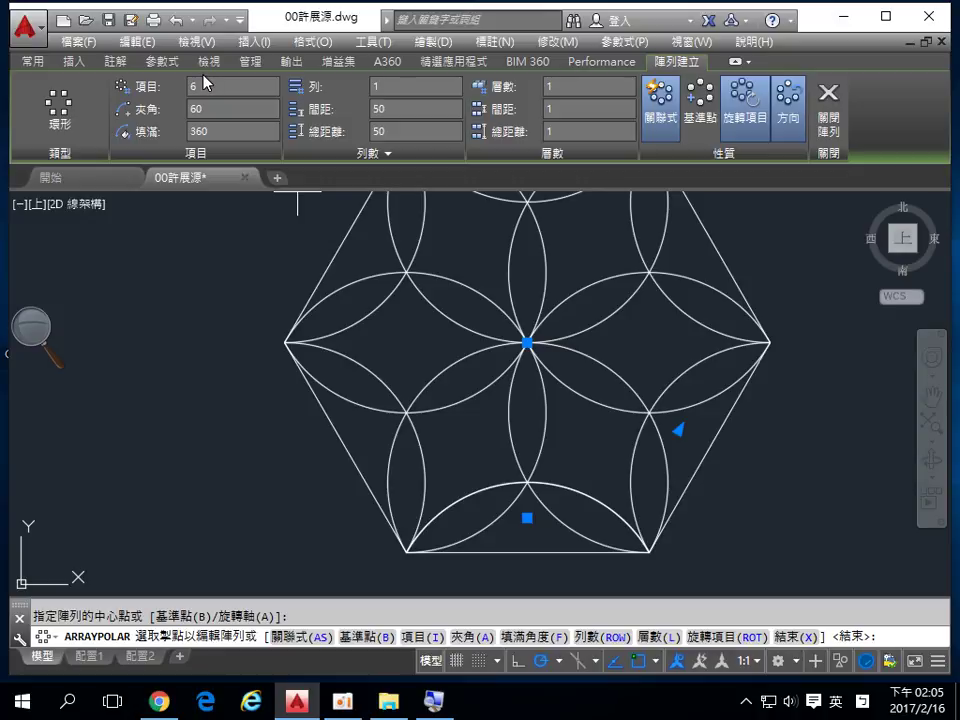
{"action": "left_click", "coordinate": [826, 116]}
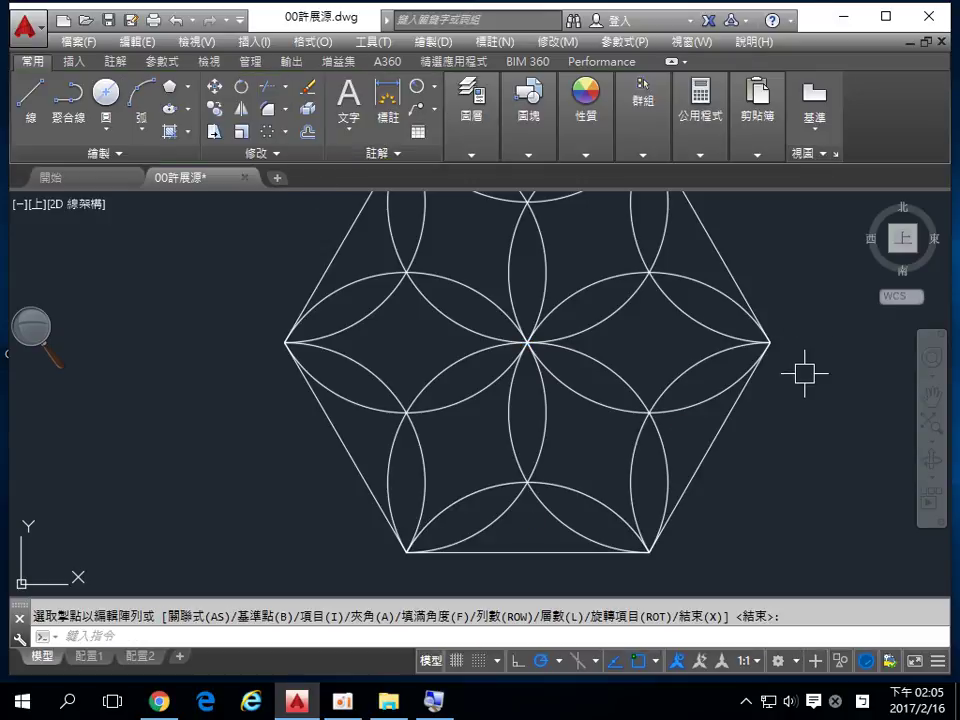
{"action": "scroll", "coordinate": [767, 456], "scroll_direction": "down", "scroll_amount": 4}
{"action": "scroll", "coordinate": [788, 424], "scroll_direction": "up", "scroll_amount": 4}
{"action": "middle_click_drag", "start_coordinate": [784, 424], "coordinate": [715, 409]}
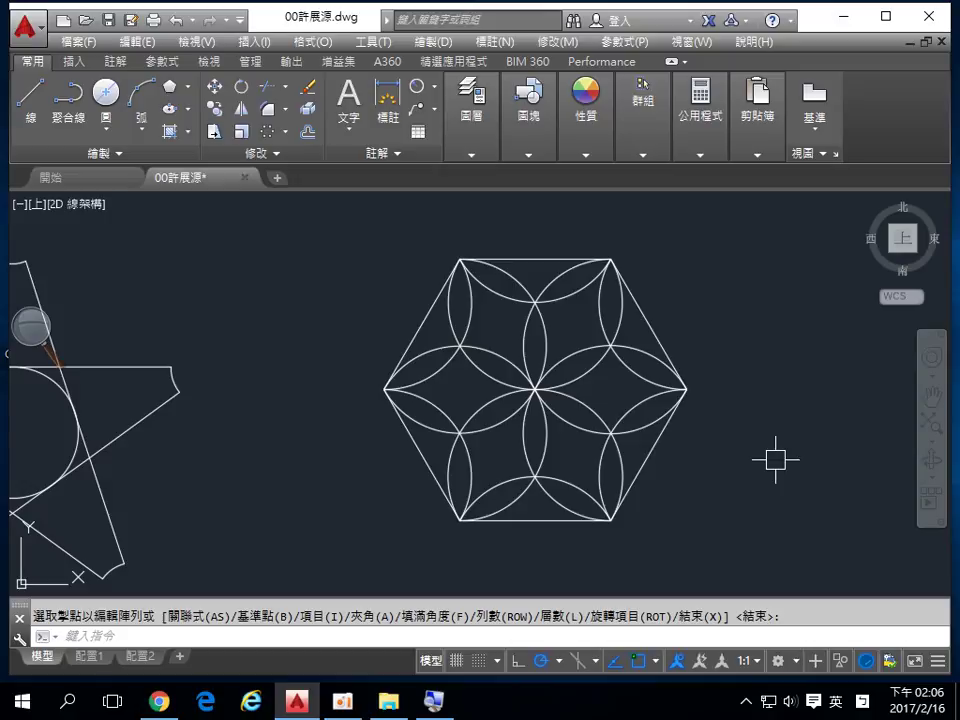
{"action": "left_click", "coordinate": [342, 700]}
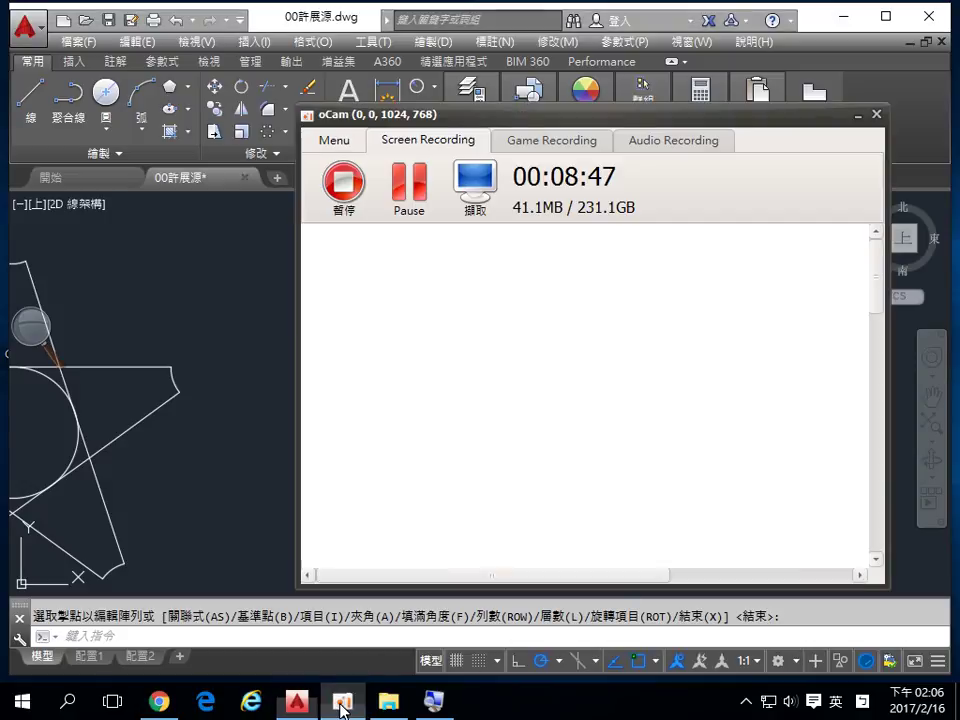